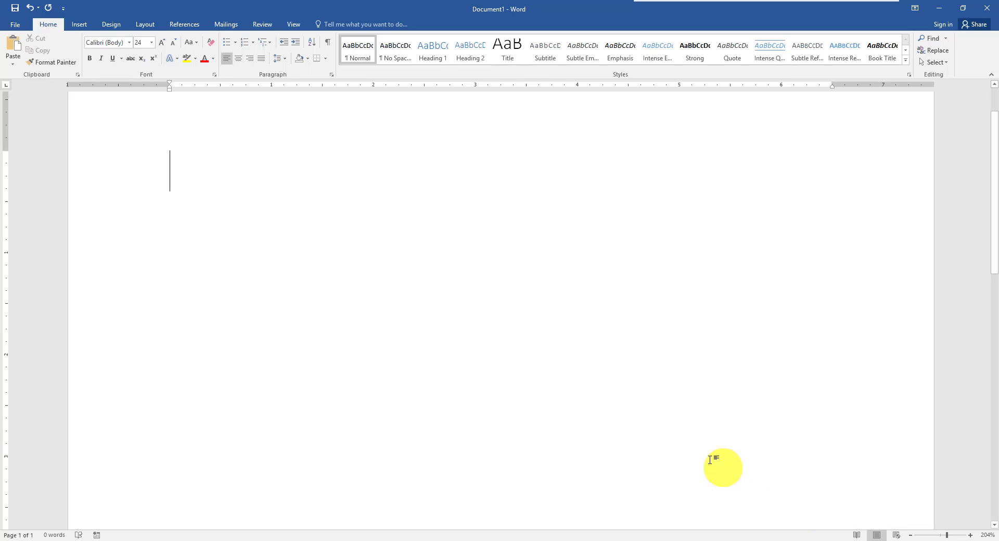
- Type 'I am following this set of directions in order to solve the dollar problem', fixing typos
type("I am followi")
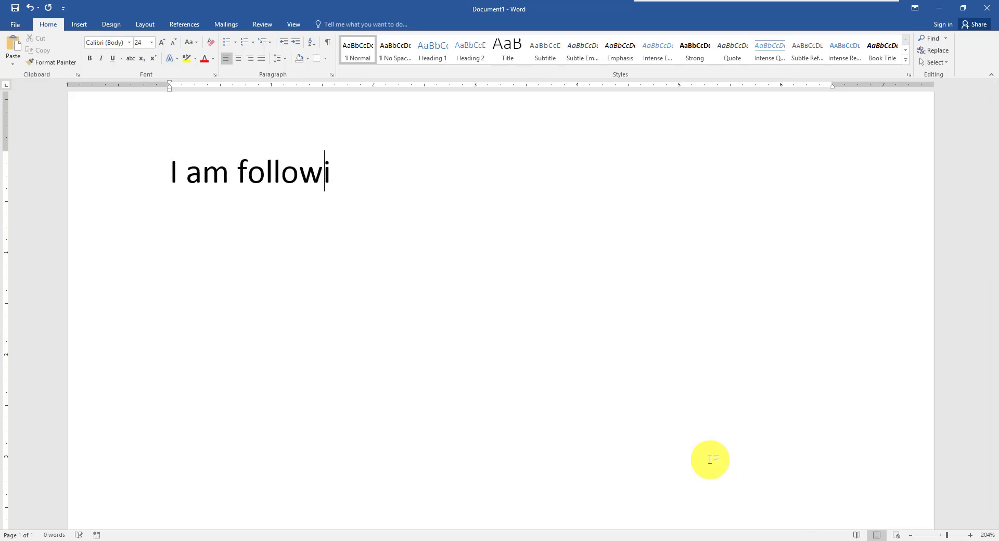
type("ng this set of ")
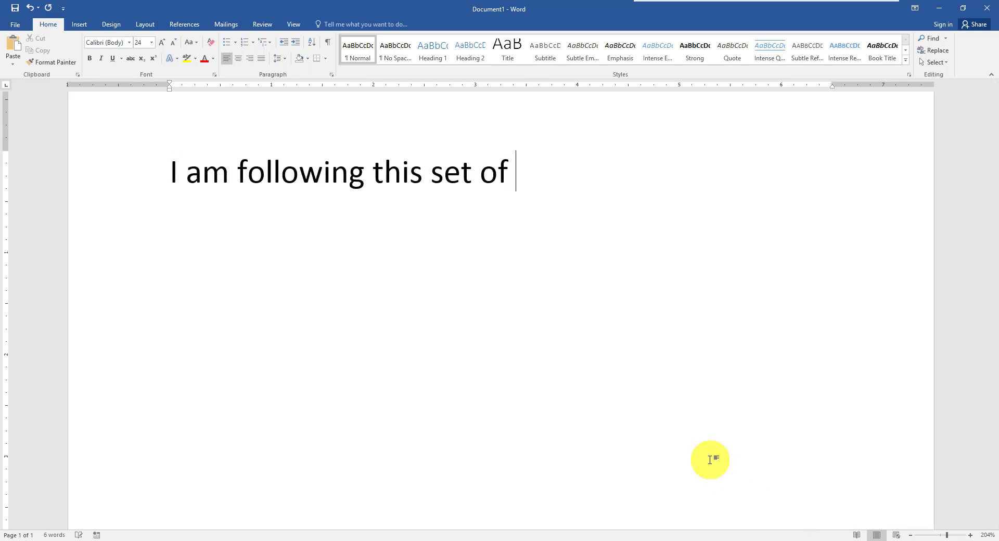
type("directions in")
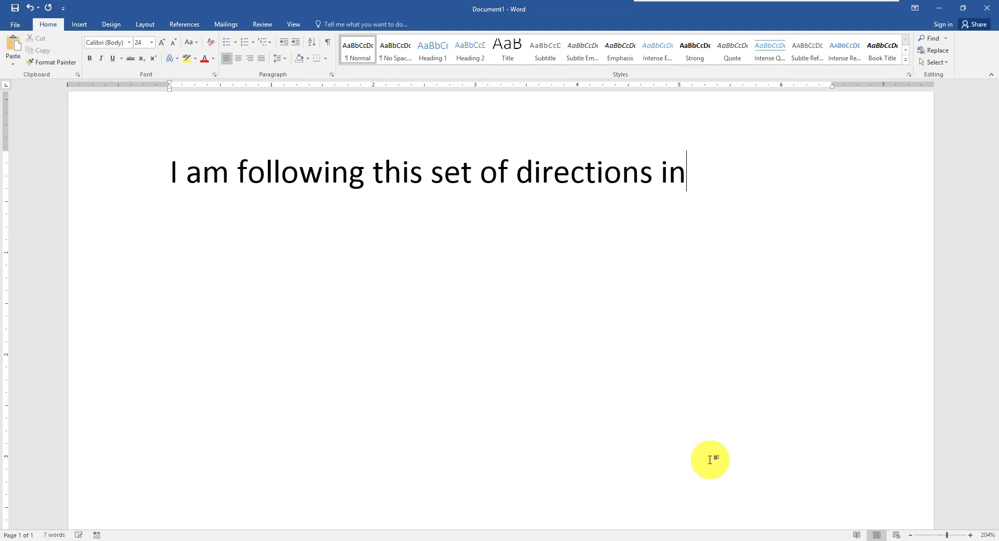
type(" order to solv")
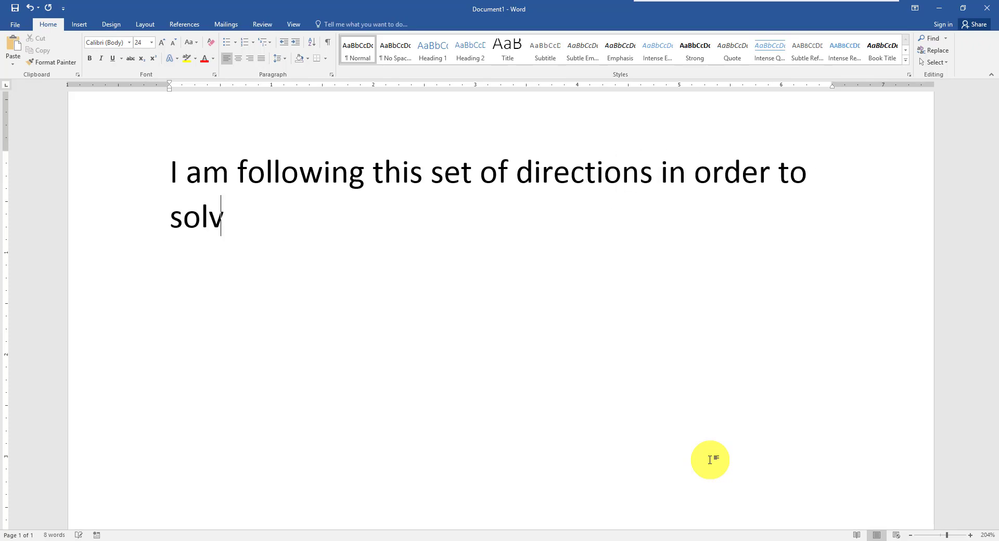
type("e th")
key("BackSpace")
type("dolla")
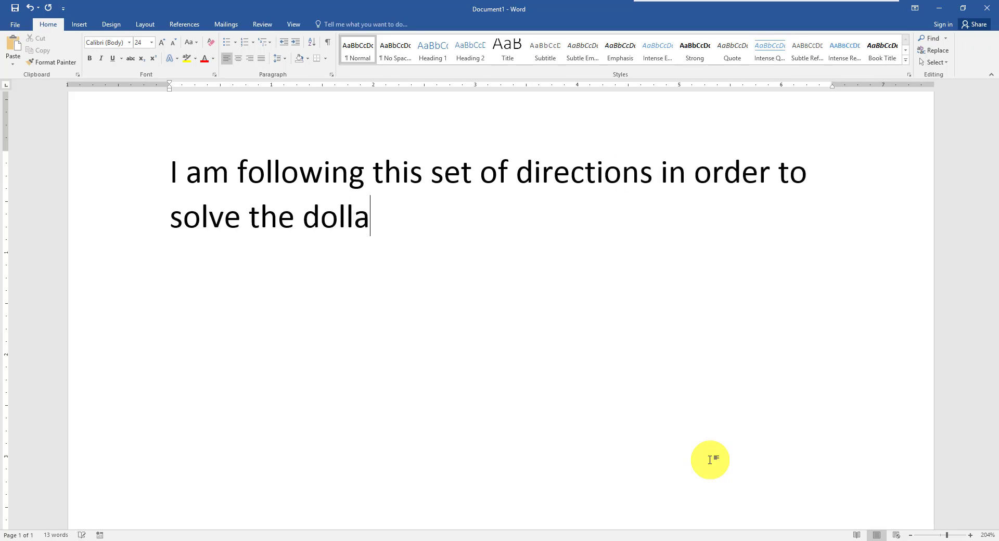
type("prbol")
key("BackSpace")
key("BackSpace")
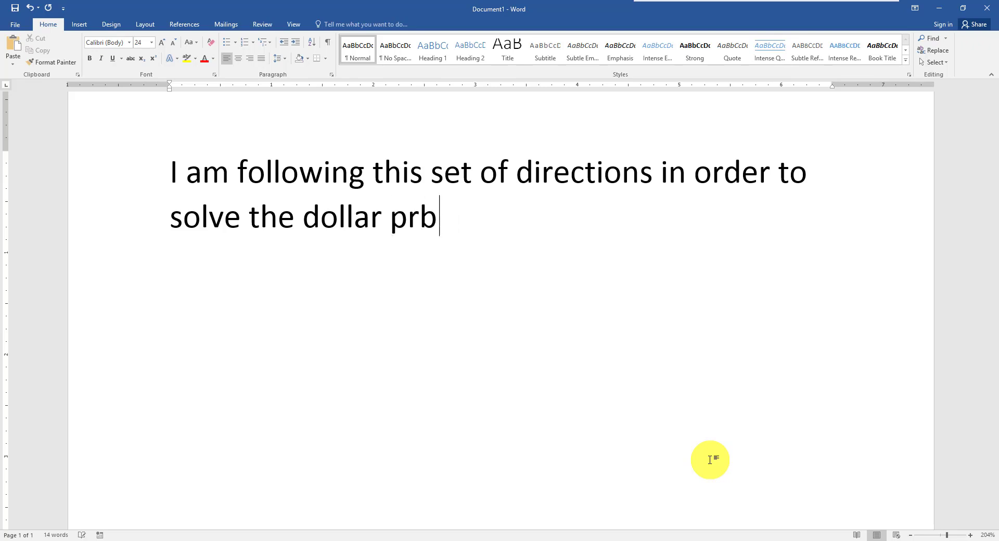
key("BackSpace")
type("oblem")
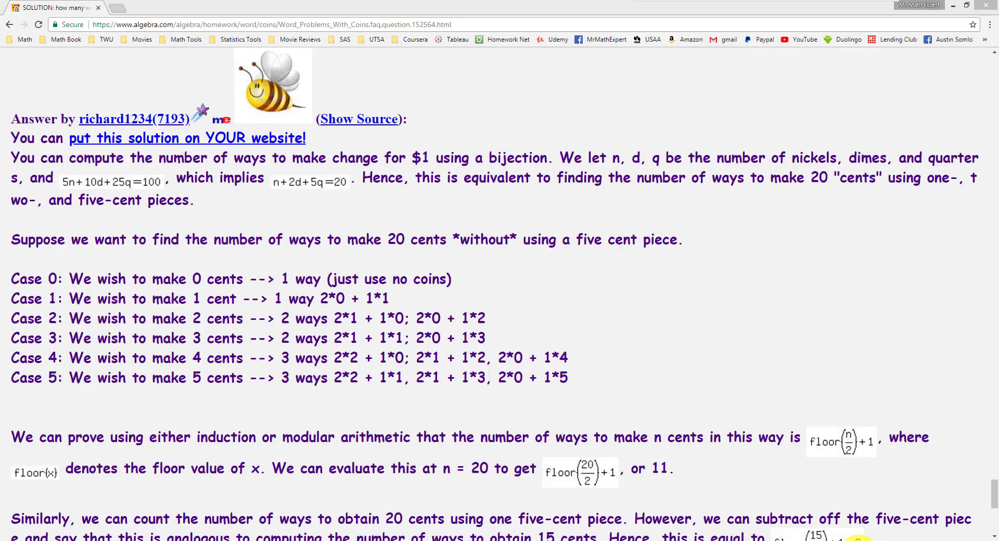
- Copy the question title from the algebra.com solution page and paste it into the notes
left_click(857, 540)
scroll(497, 334, "up", 20)
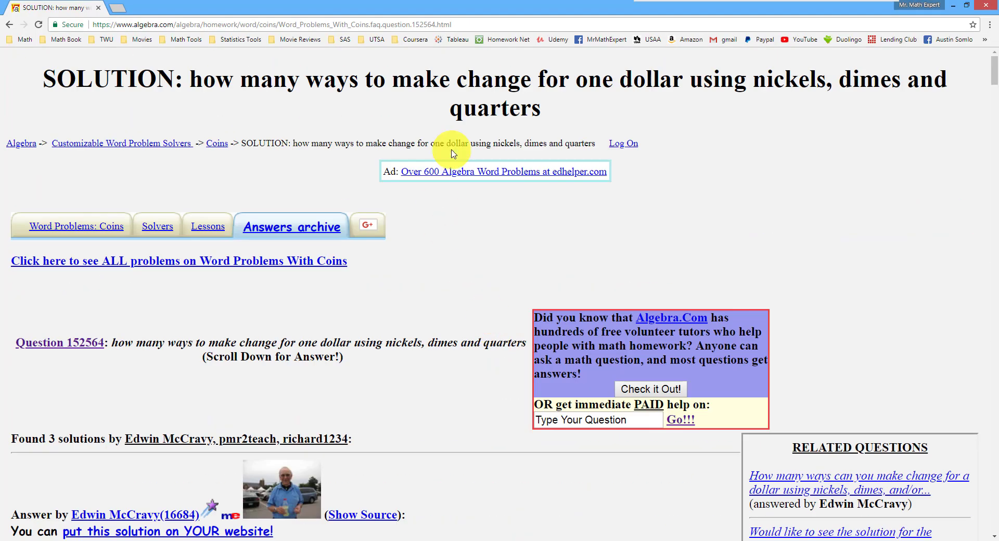
mouse_move(541, 110)
left_mouse_down()
mouse_move(262, 73)
mouse_move(191, 80)
left_mouse_up()
key("ctrl+c")
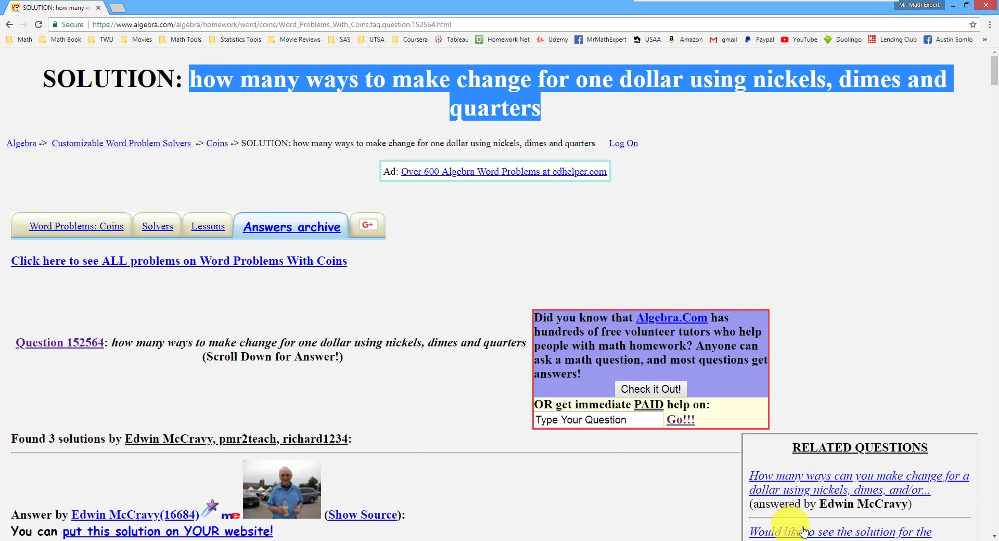
left_click(844, 540)
key("ctrl+v")
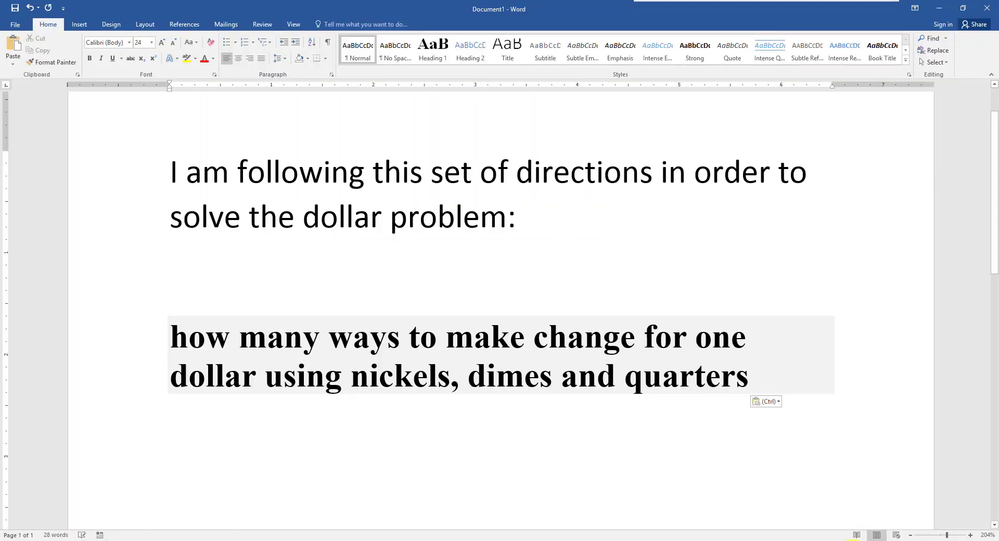
- Capitalize the pasted question to start with 'How' and end it with a question mark
key("BackSpace")
type("?")
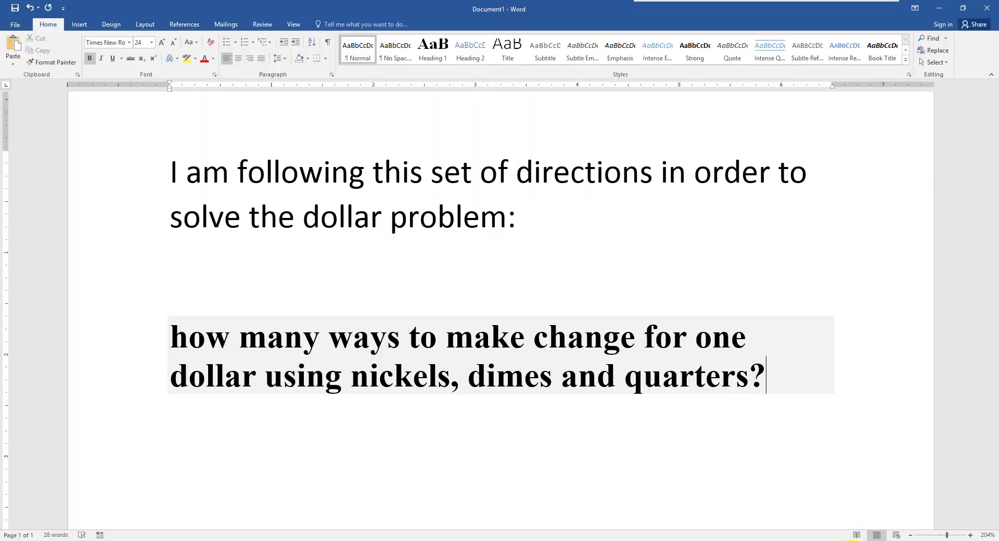
key("BackSpace")
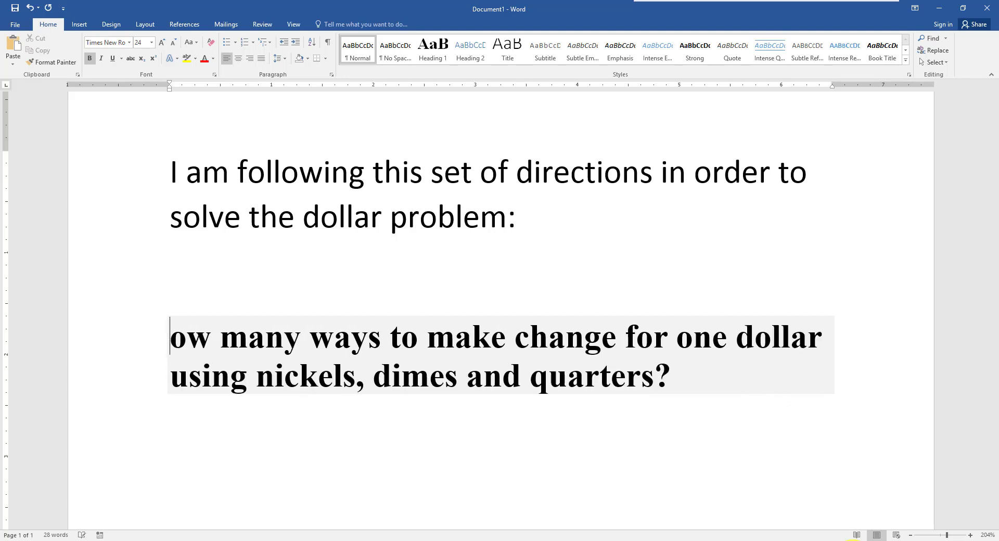
type("H")
- Add a 'Go to' line with empty paragraphs below the question
left_click(174, 421)
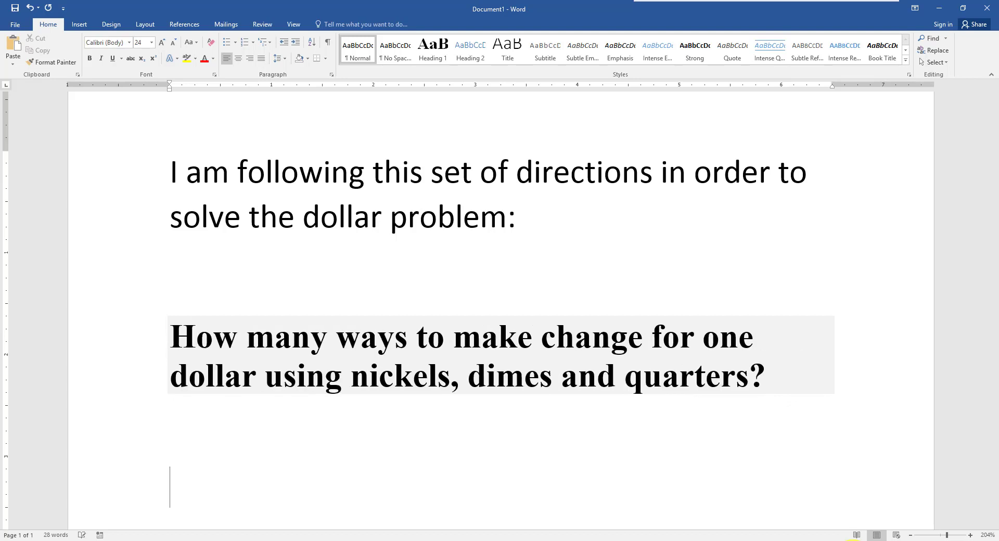
type("Go to")
key("Return")
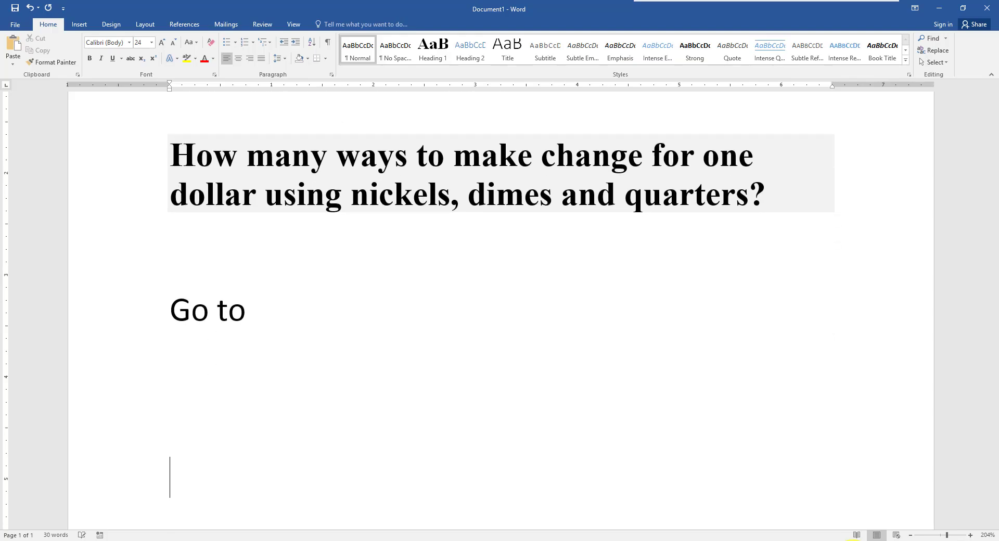
key("alt+Tab")
- Paste the solution page's web address below 'Go to' as a hyperlink
left_click(383, 23)
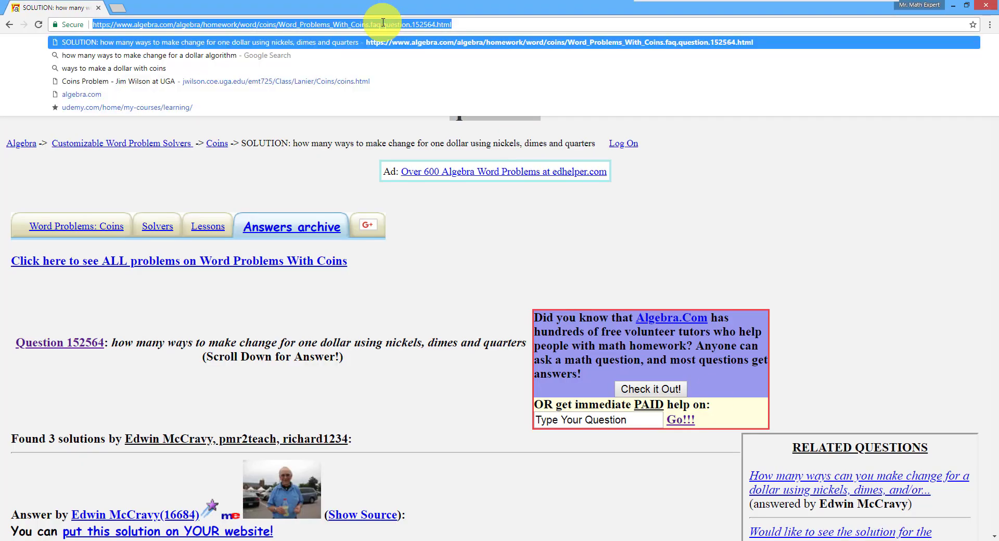
key("alt+Tab")
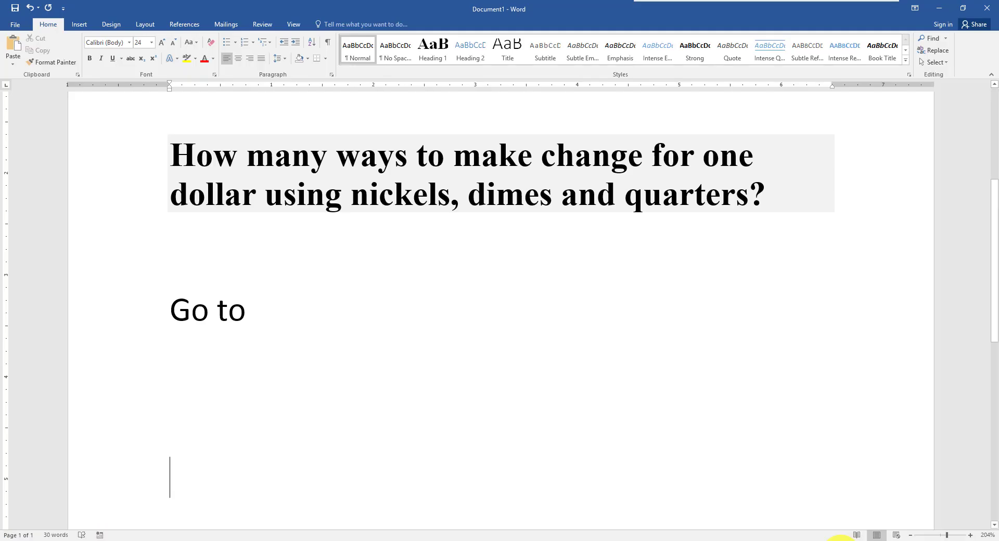
type("https://www.algebra.com/algebra/homework/word/coins/Word_Problems_With_Coins.faq.question.152564.html")
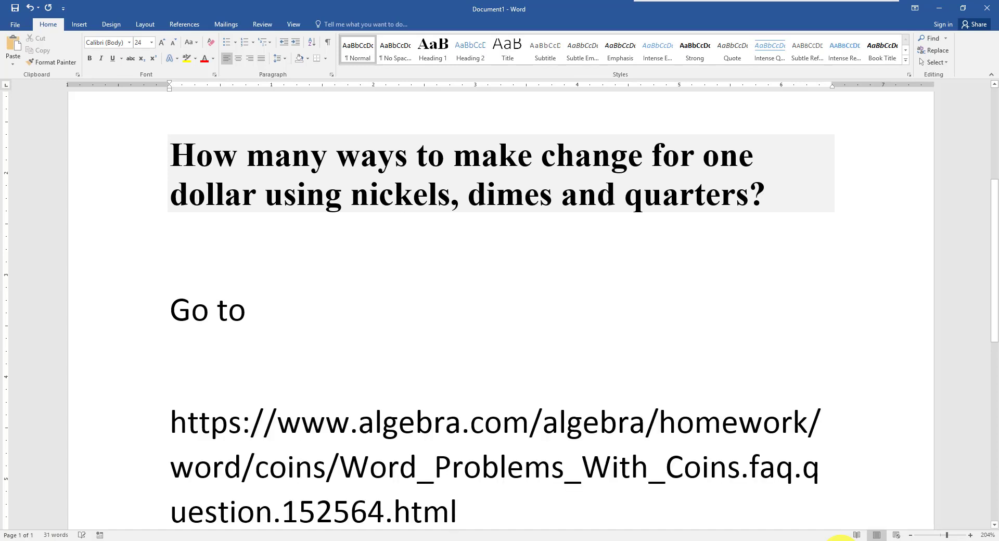
key("Return")
key("Return")
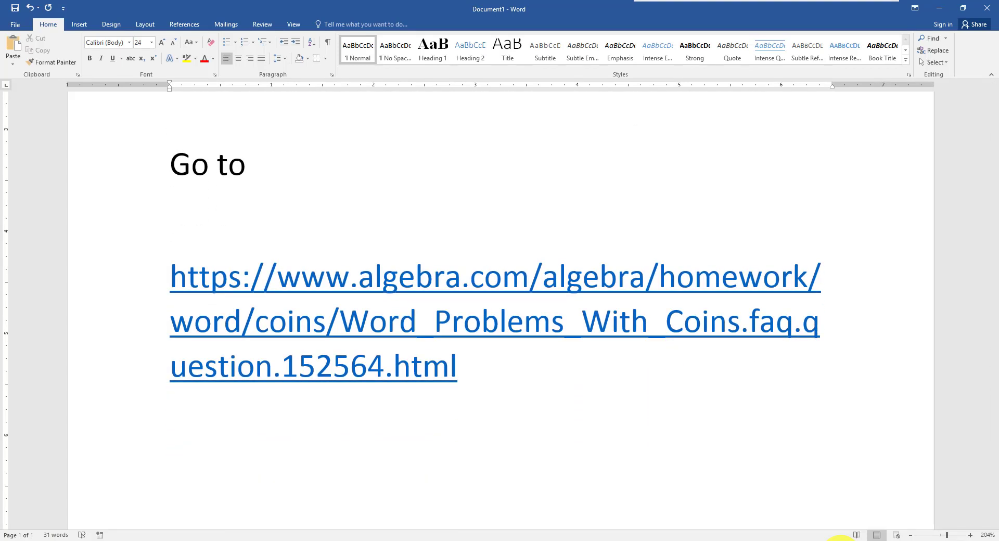
key("alt+Tab")
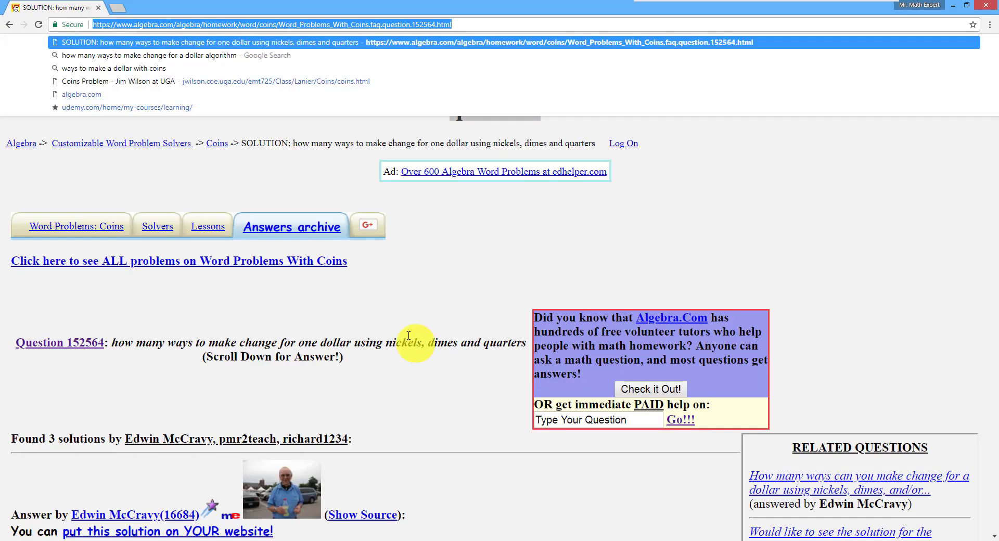
- Scroll down the solution page to the summation formula totalling 242 and inspect it
left_click(409, 339)
scroll(406, 334, "down", 10)
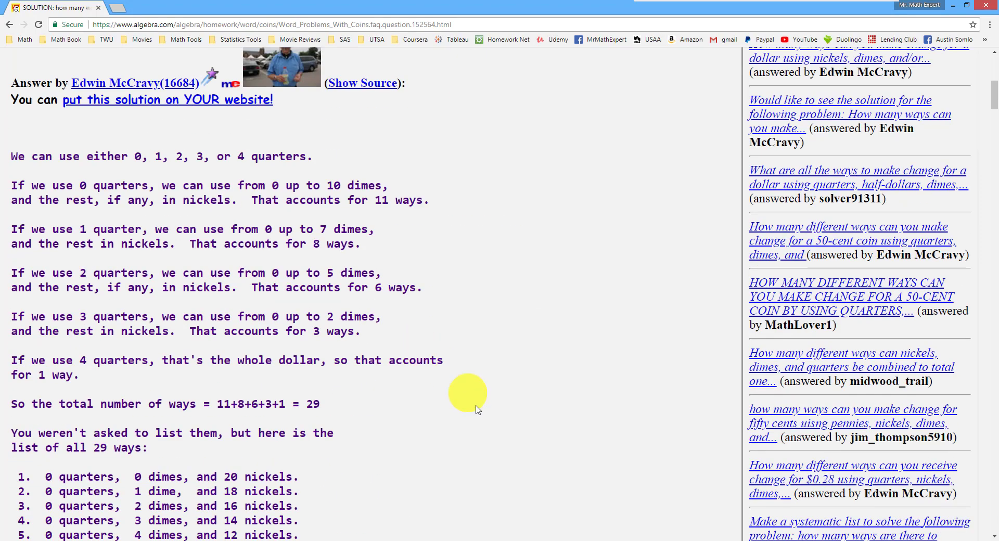
scroll(469, 398, "down", 10)
scroll(477, 409, "down", 8)
scroll(478, 410, "down", 10)
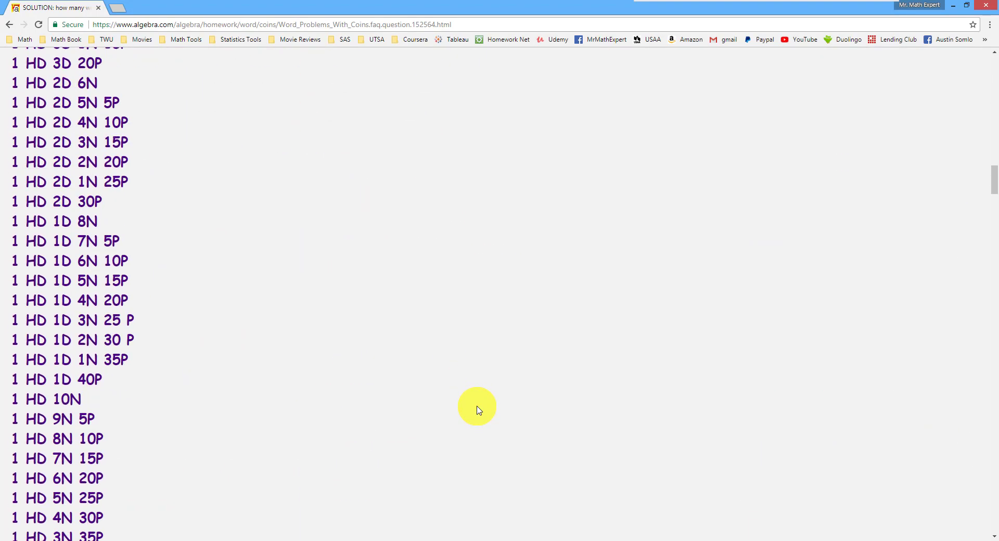
scroll(478, 411, "down", 10)
scroll(479, 410, "down", 10)
scroll(479, 411, "down", 10)
scroll(479, 410, "down", 10)
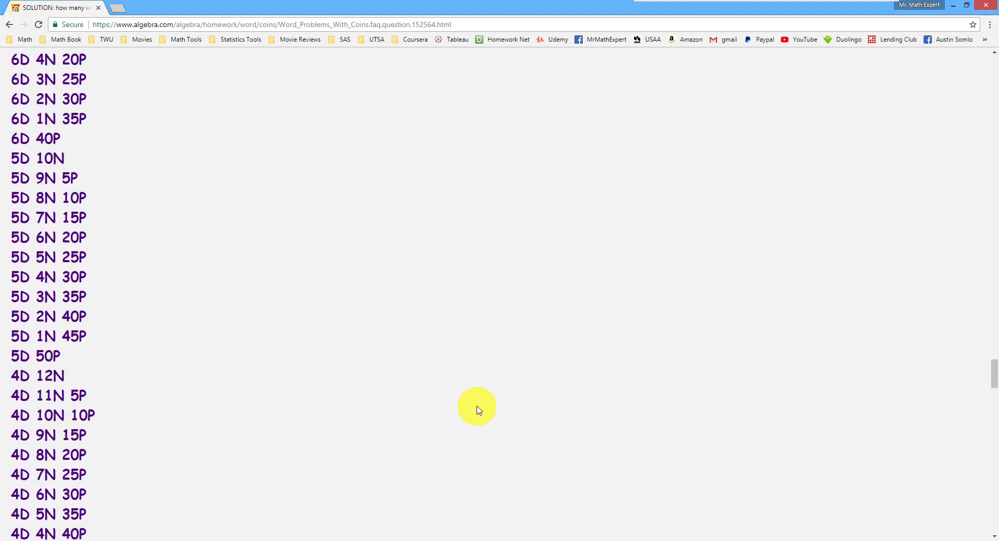
scroll(479, 410, "down", 10)
scroll(478, 410, "down", 10)
scroll(479, 410, "down", 10)
scroll(479, 411, "down", 8)
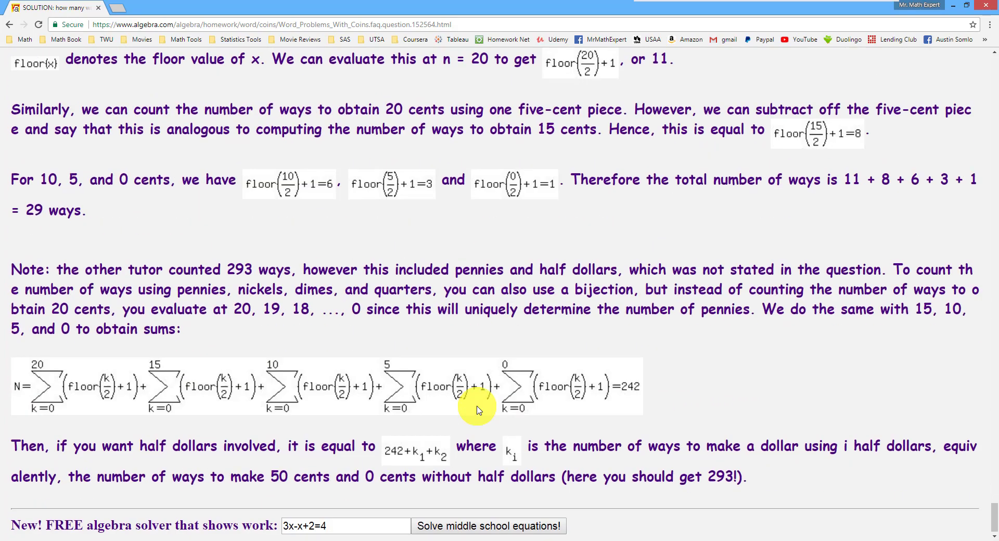
left_click_drag(666, 383, 122, 379)
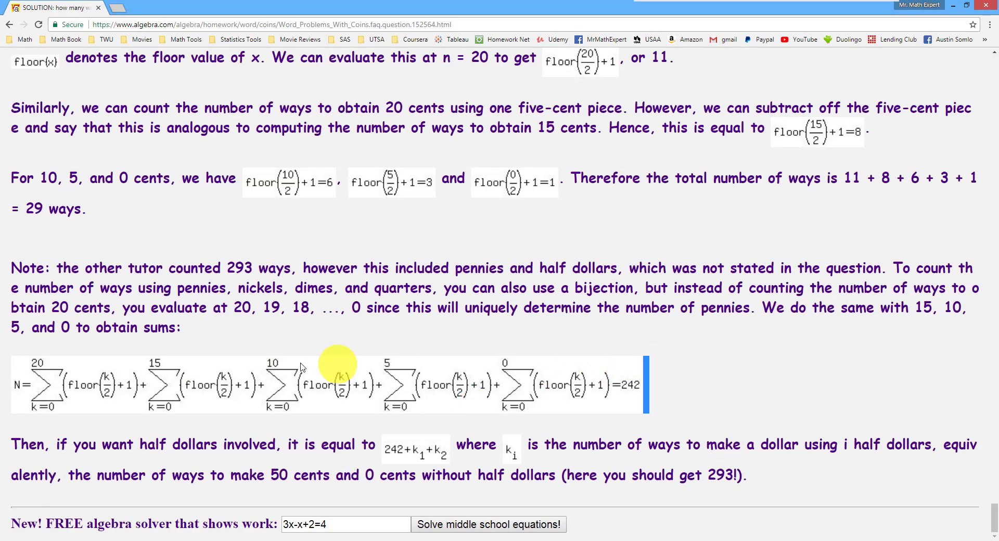
left_click(360, 324)
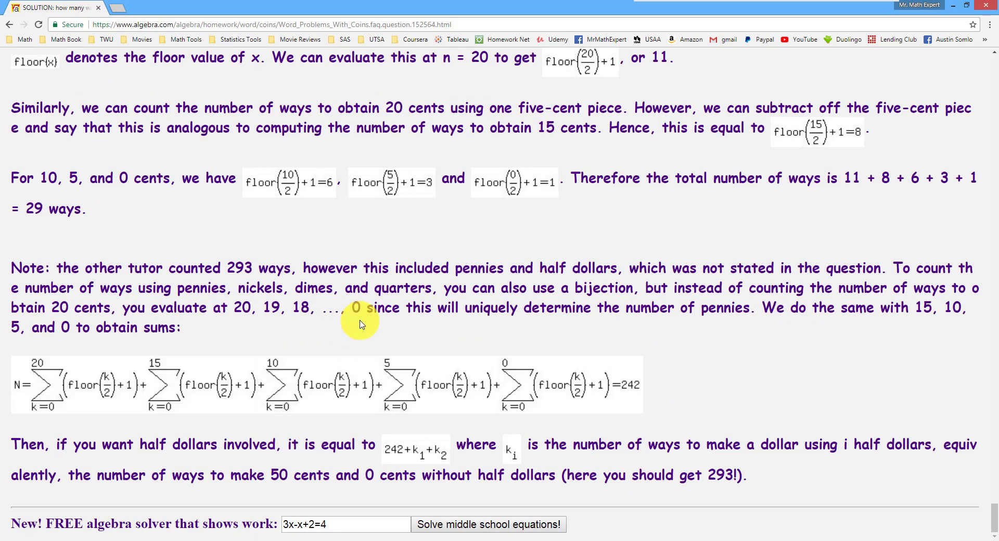
- Write 'I will use that formula' in the notes, then re-check the solution text
left_click(857, 540)
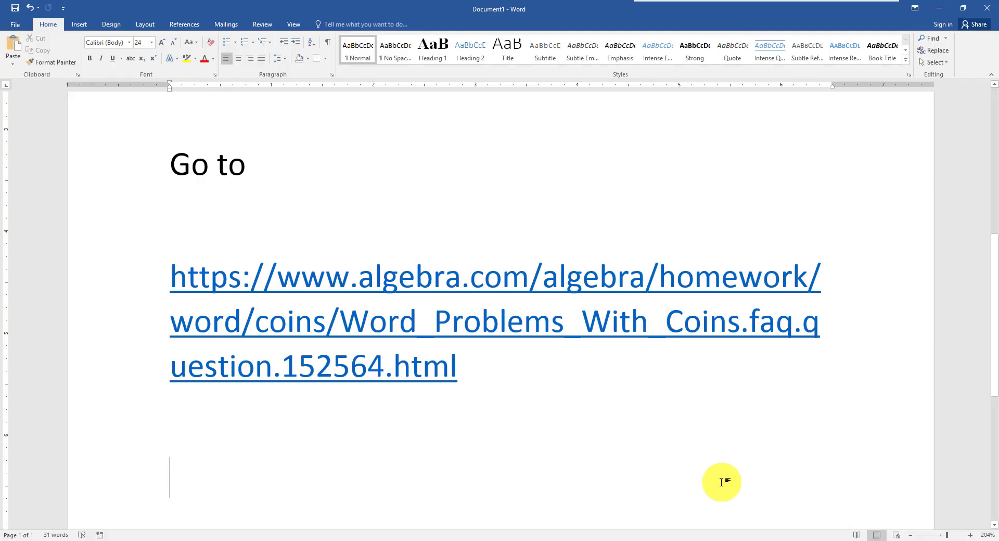
type("Iwill use")
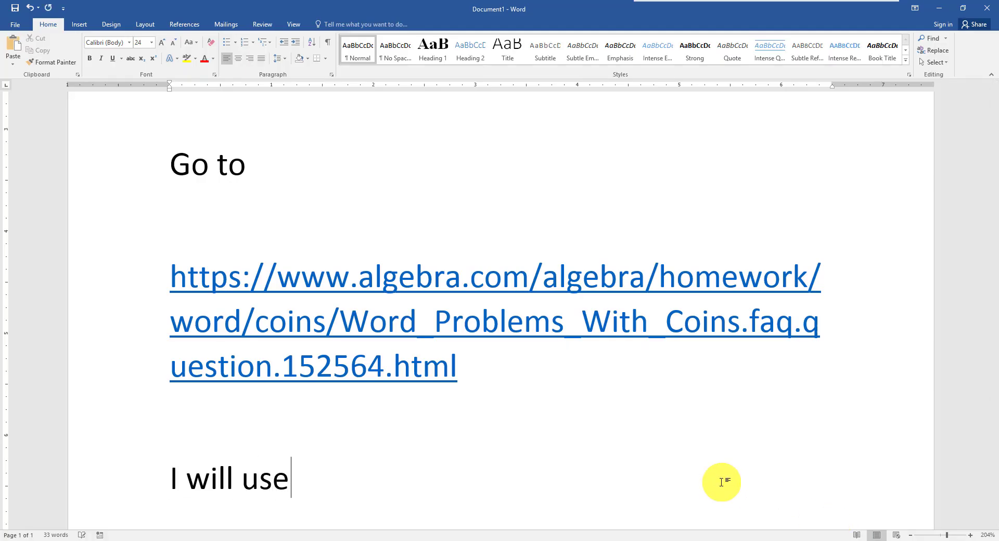
type(" that formula")
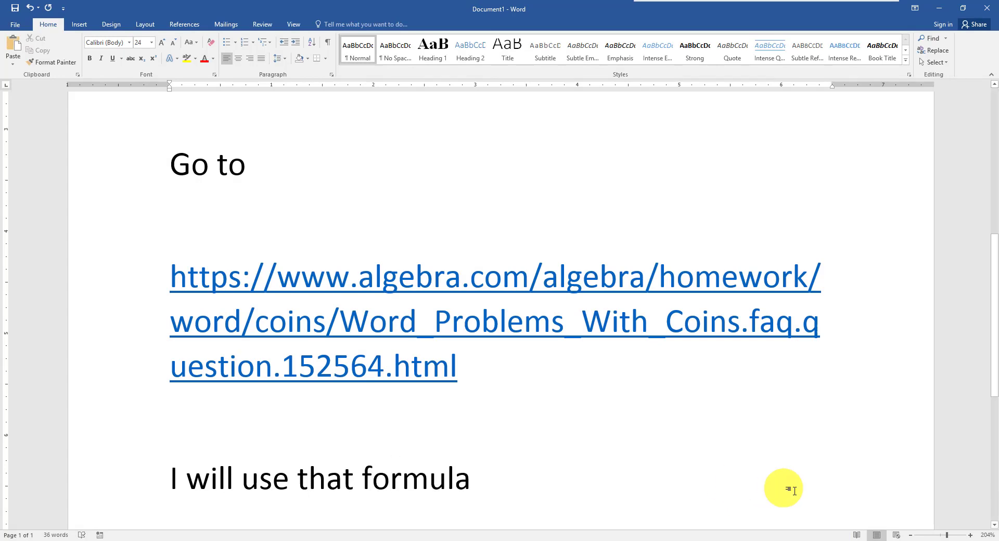
left_click(835, 536)
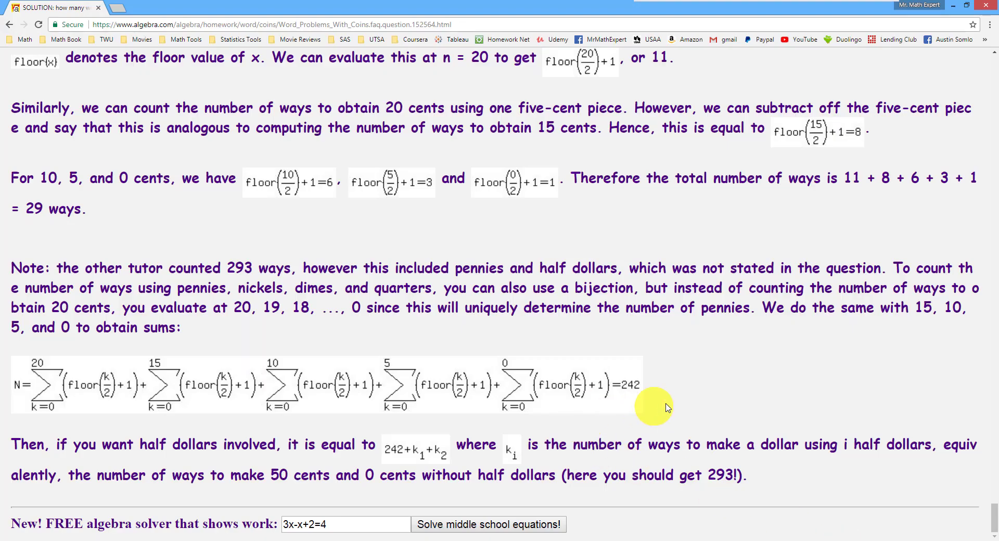
left_click_drag(676, 396, 96, 374)
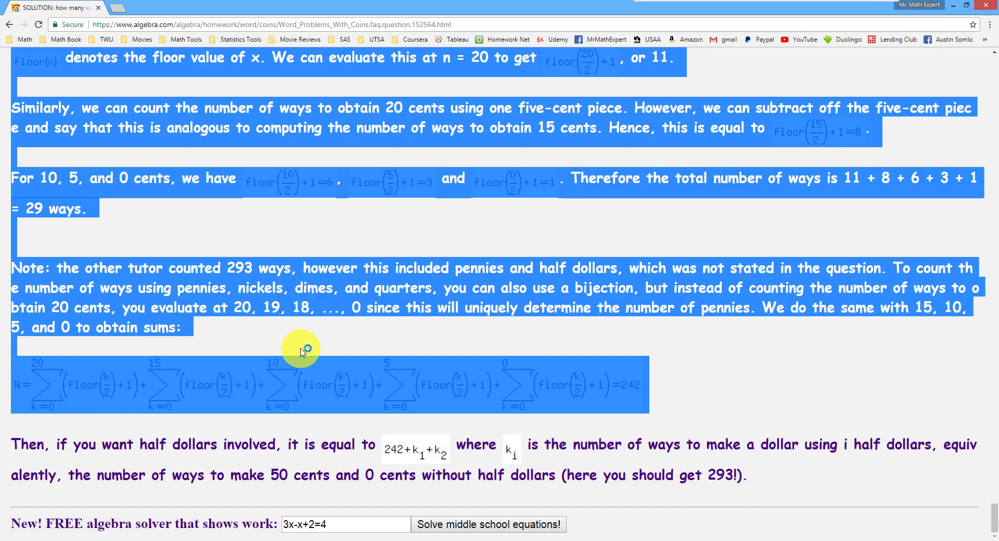
left_click(312, 343)
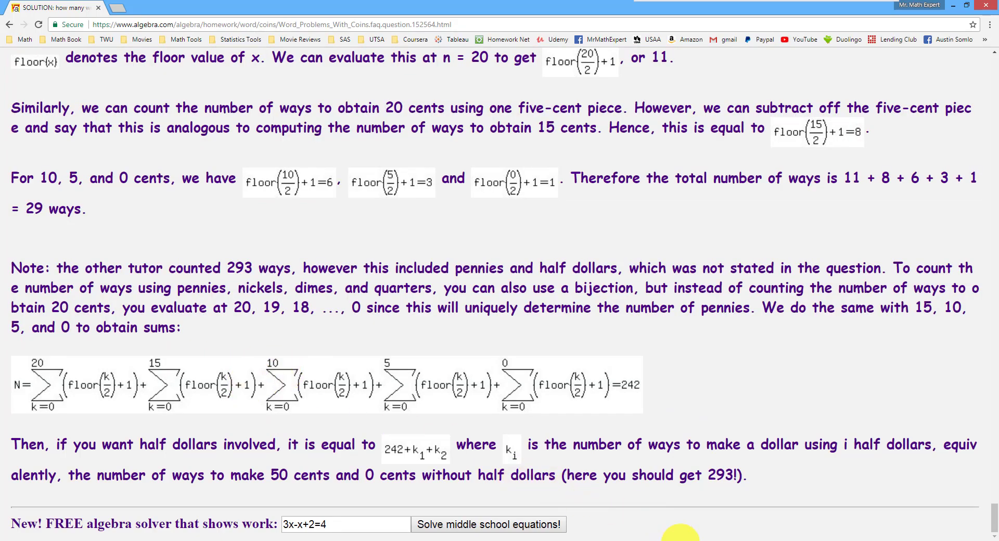
left_click(679, 536)
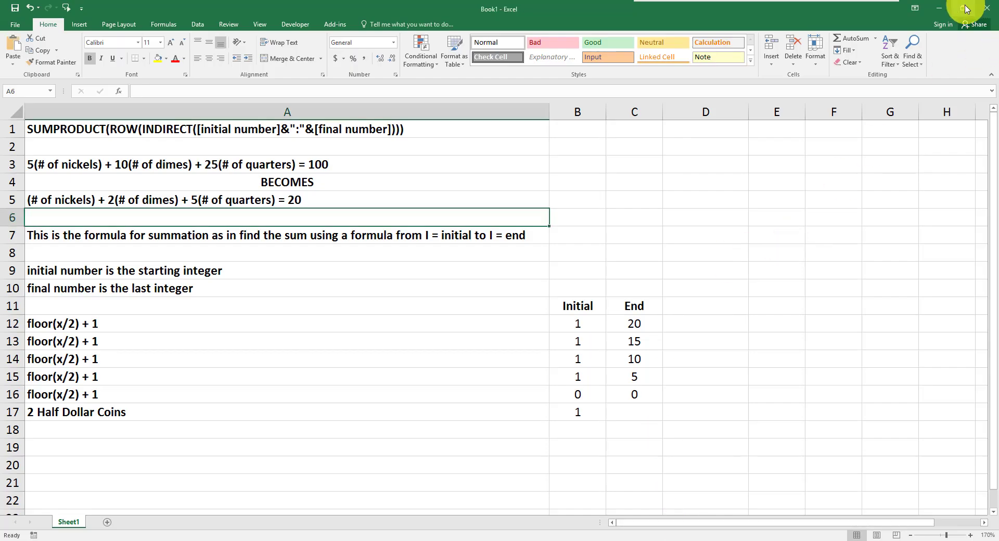
- Shrink and widen the Excel window to reveal the End column, then maximize it again
left_click(963, 7)
left_click_drag(570, 85, 660, 42)
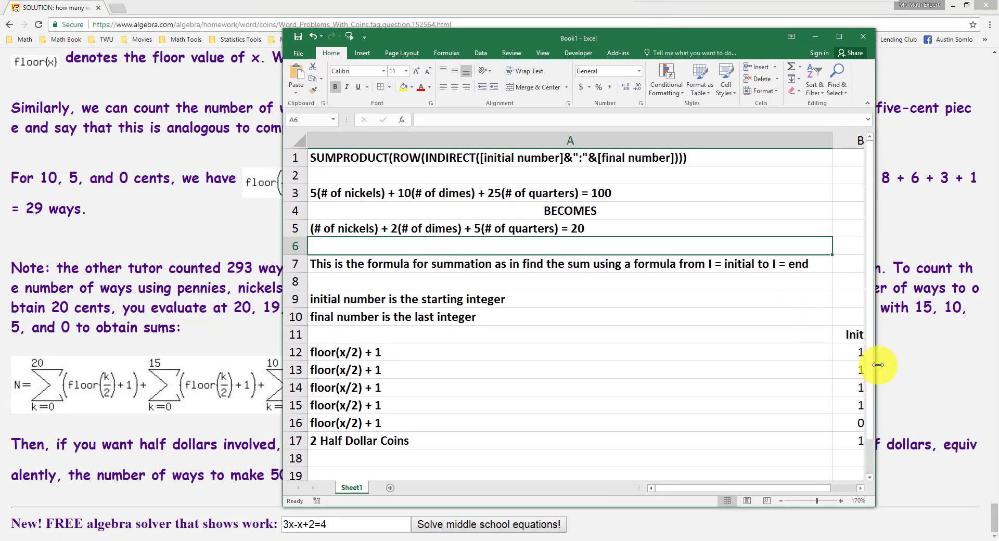
left_click_drag(896, 363, 965, 363)
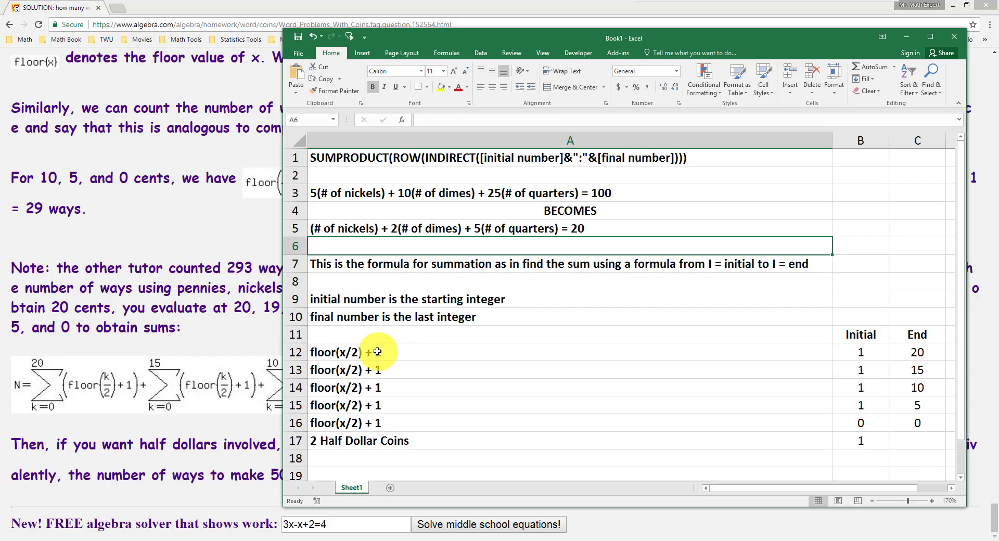
double_click(670, 40)
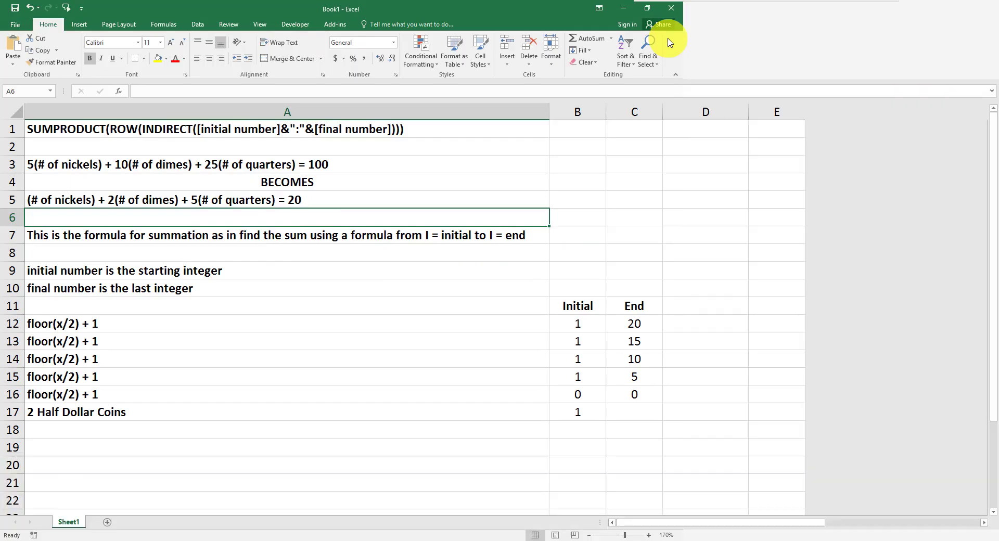
key("alt+Tab")
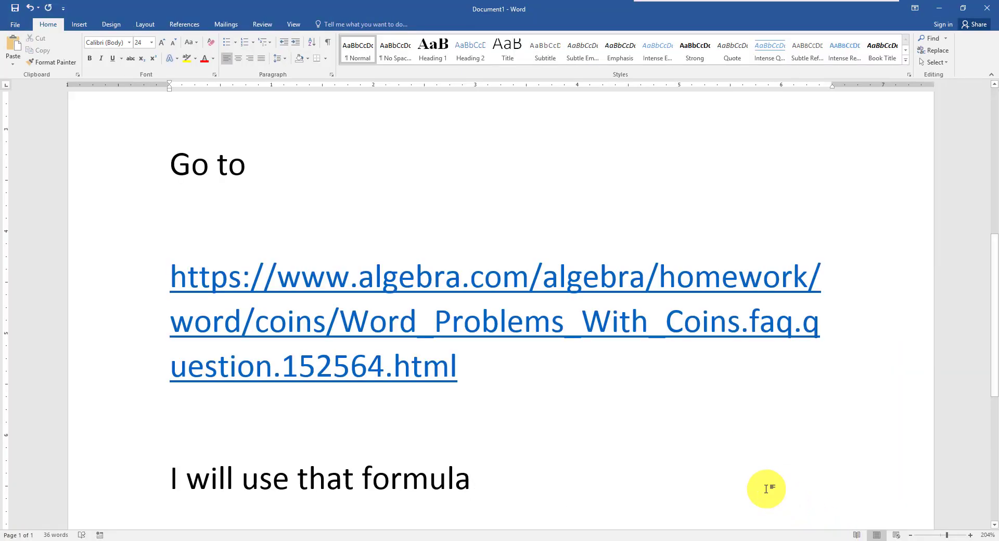
- Replace the notes with 'Excel doesn't do a good job of working with 0 in the summation; I will show you what I mean'
key("ctrl+a")
key("Delete")
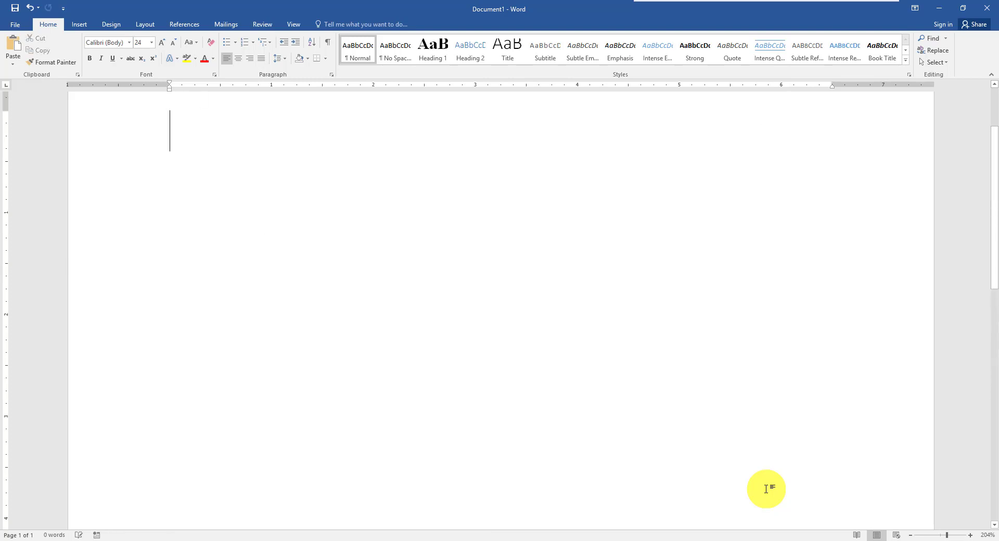
type("Now the pr")
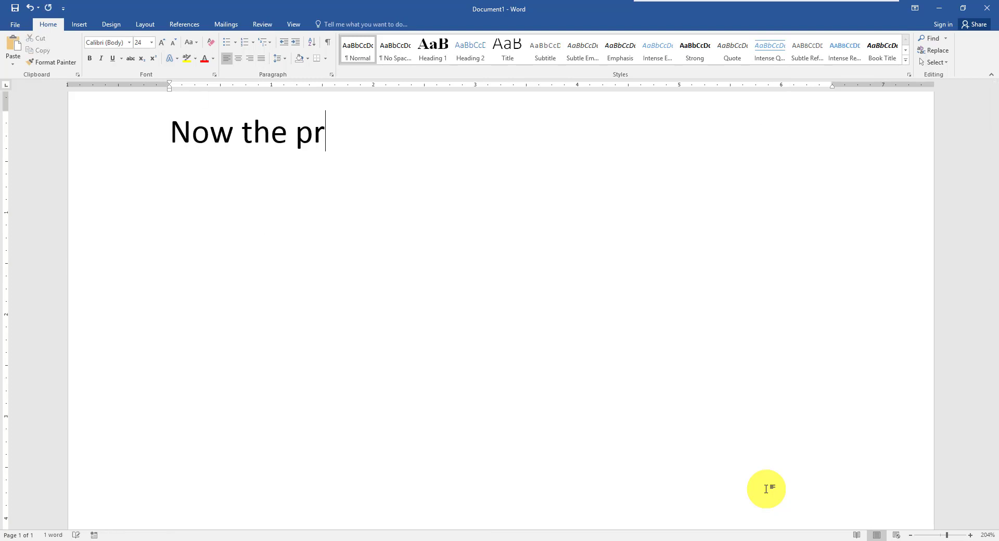
type("oblem is: Excel ")
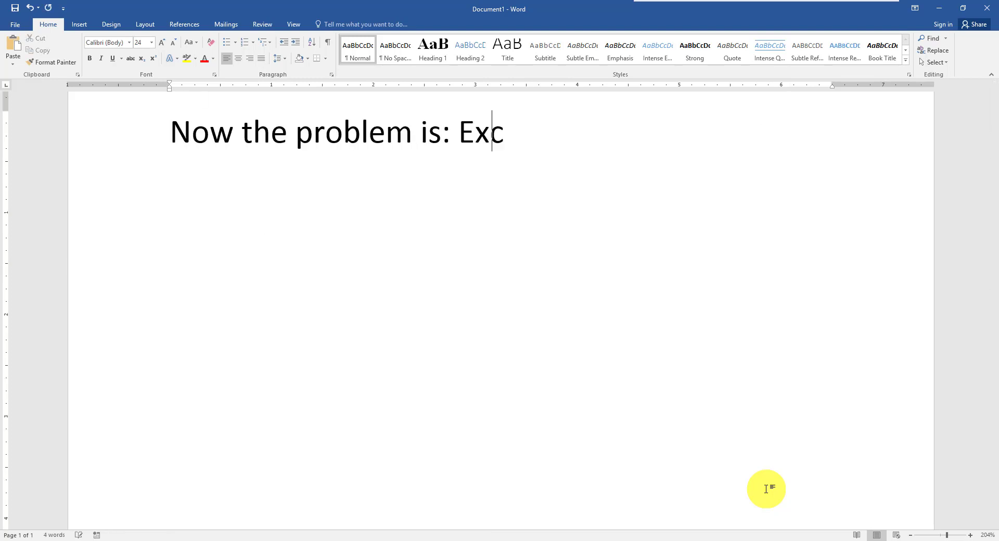
type("doesn’t ")
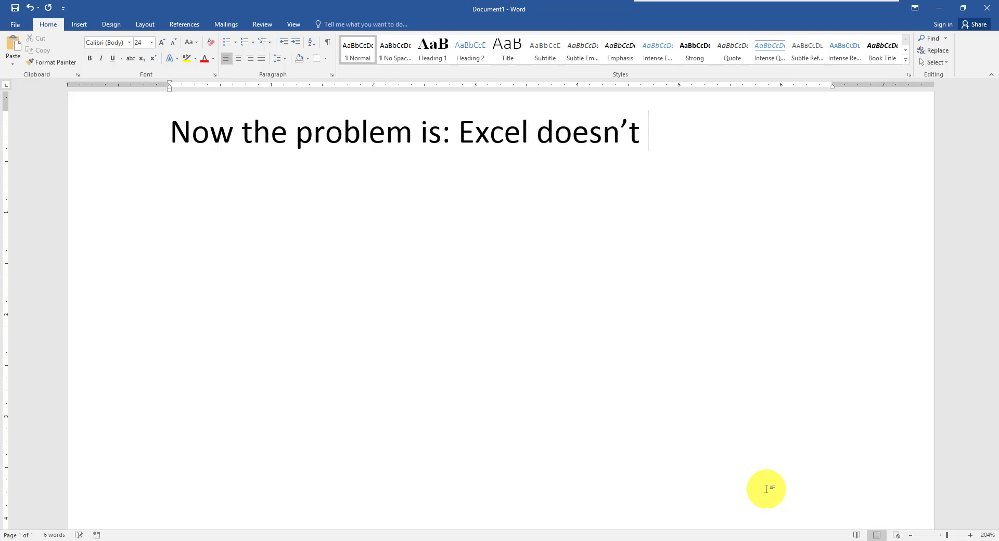
type("do a good jo")
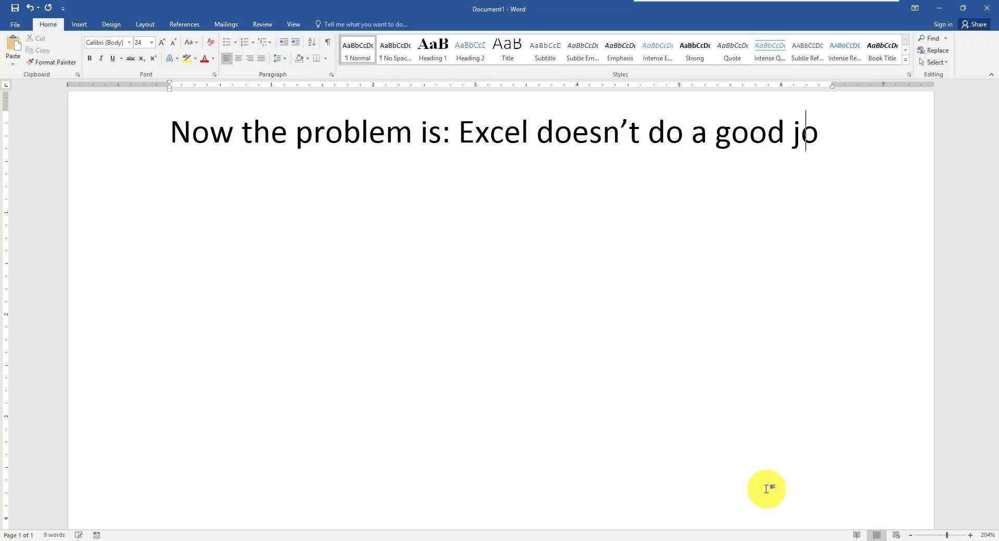
type("b of working")
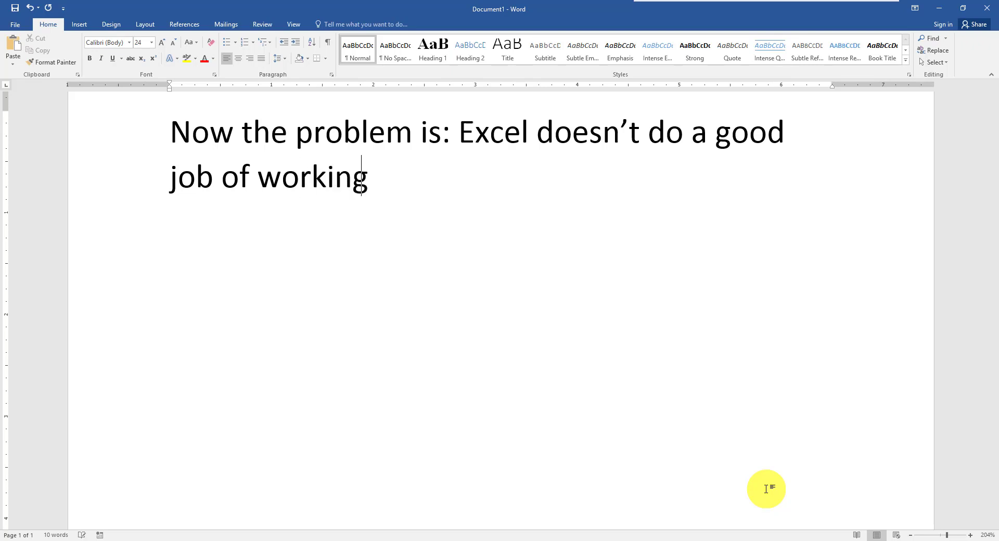
type(" with 0")
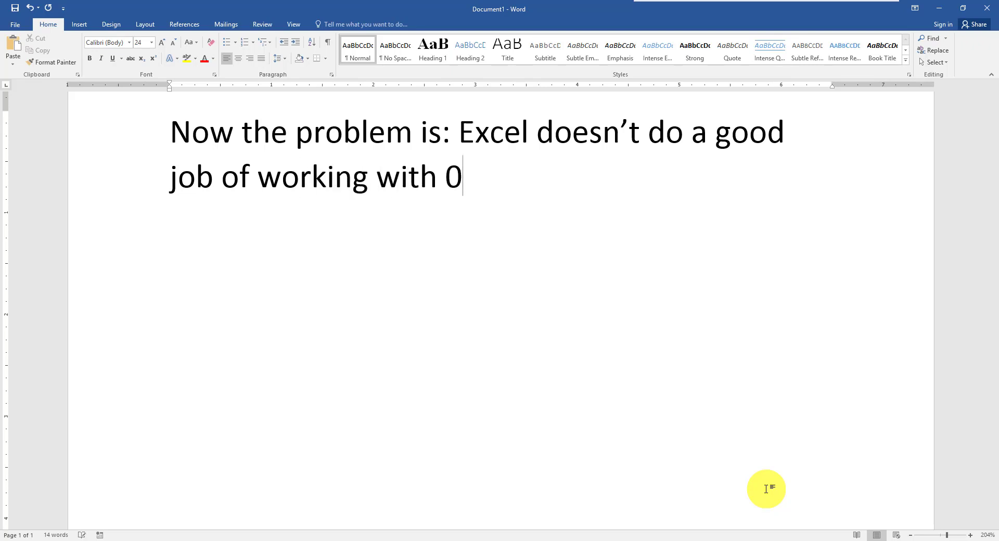
type(" in the summ")
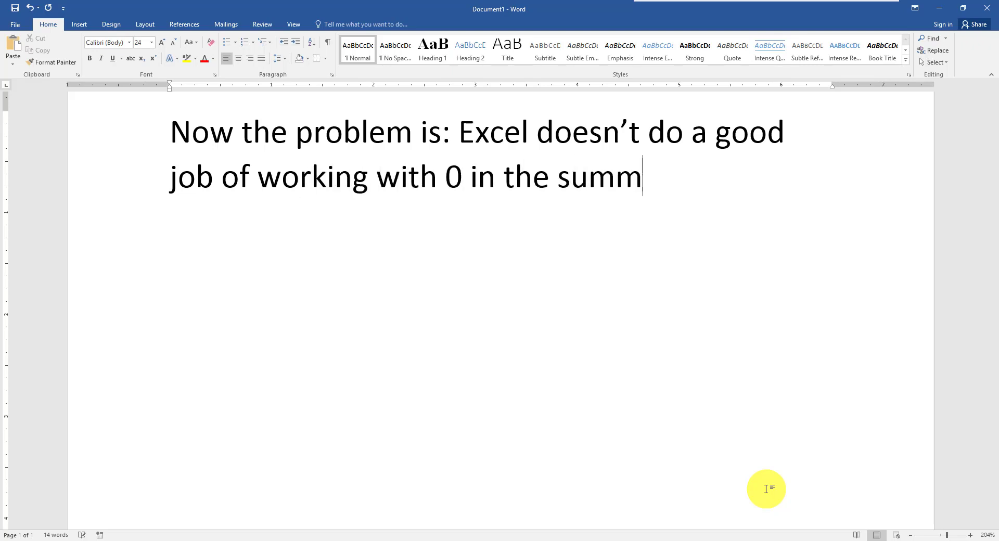
type("ation")
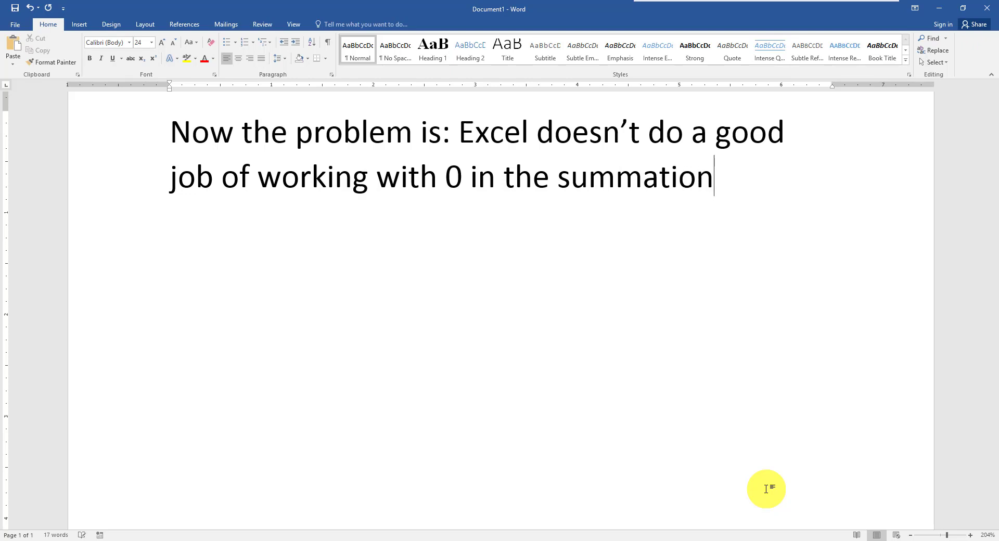
type("; I wi")
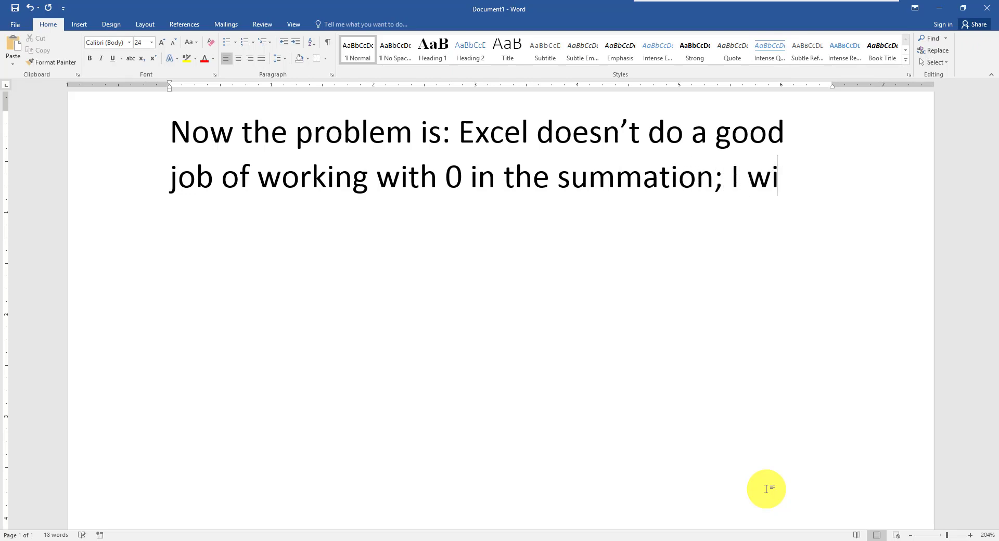
type("ll show")
key("BackSpace")
key("BackSpace")
type("y")
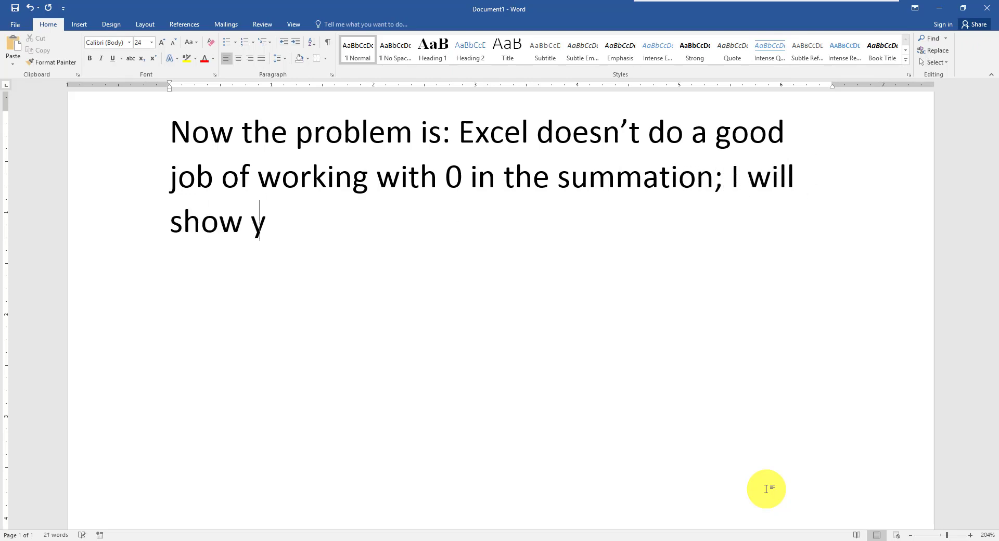
type("ou what I mean")
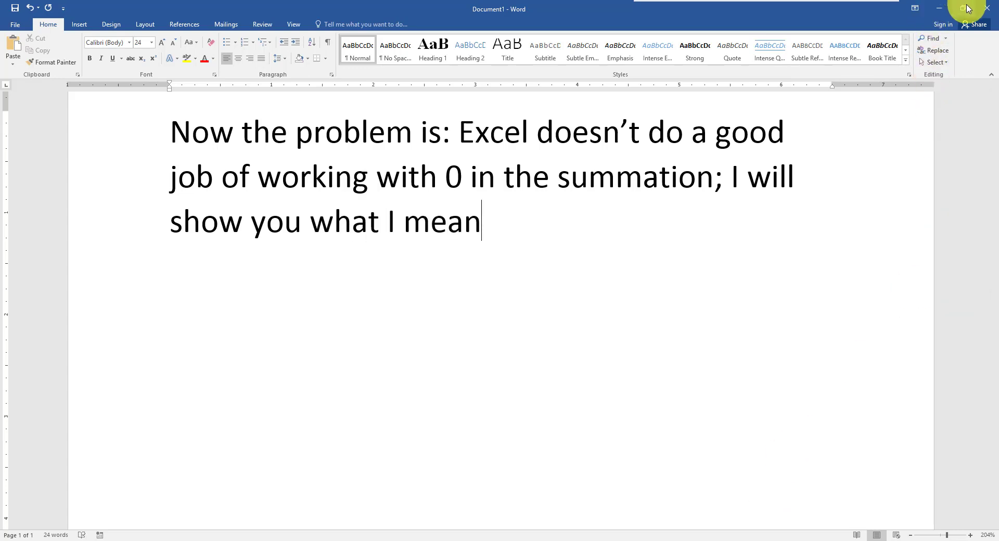
left_click(944, 12)
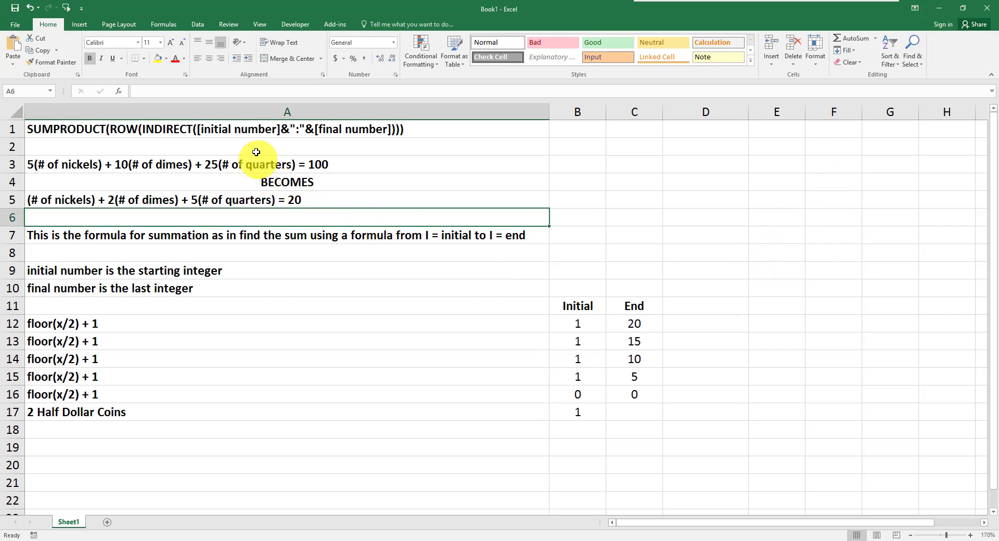
- Copy the SUMPRODUCT text from A1 into D12 and prefix it with '='
left_click(252, 134)
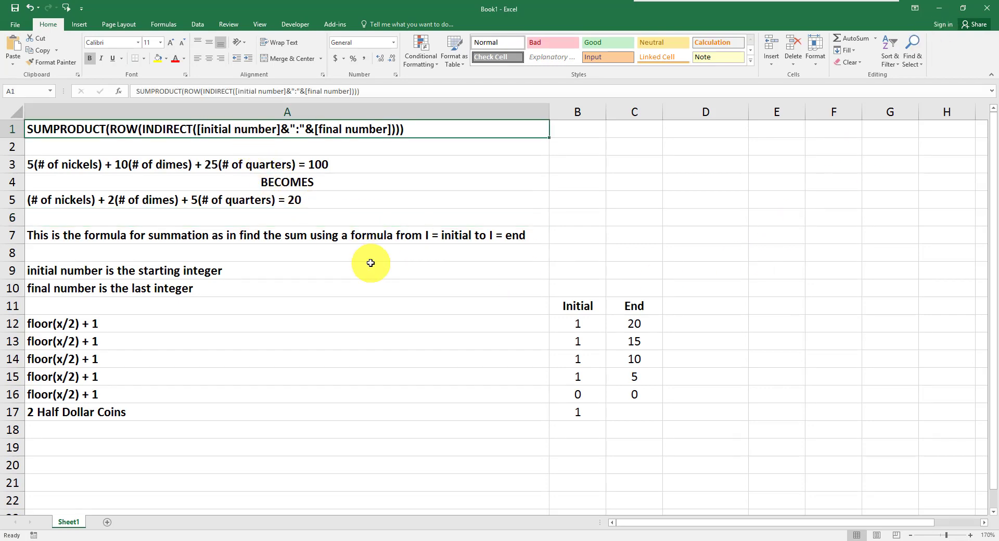
key("ctrl+c")
left_click(689, 329)
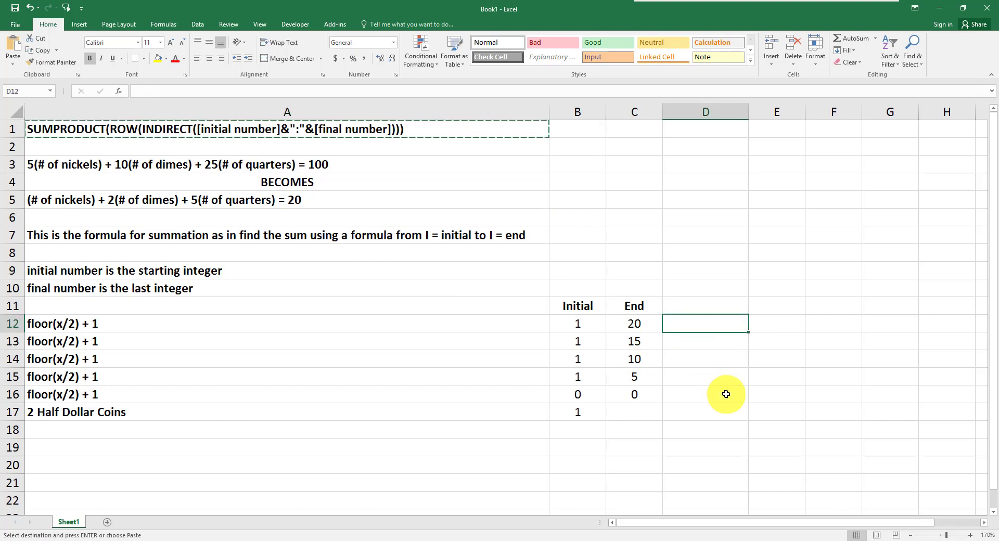
key("ctrl+v")
key("Left")
key("Left")
key("Left")
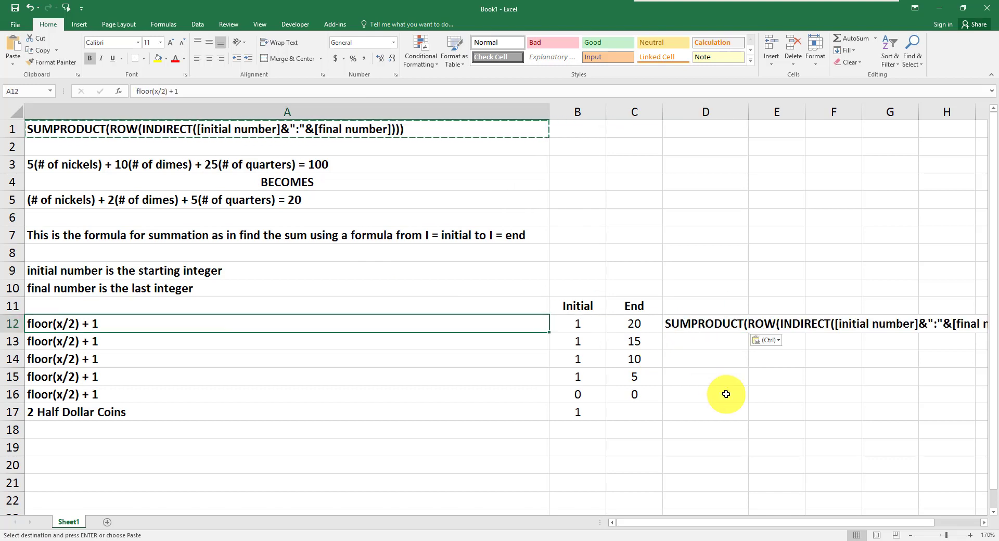
key("Right")
key("Right")
key("Right")
key("F2")
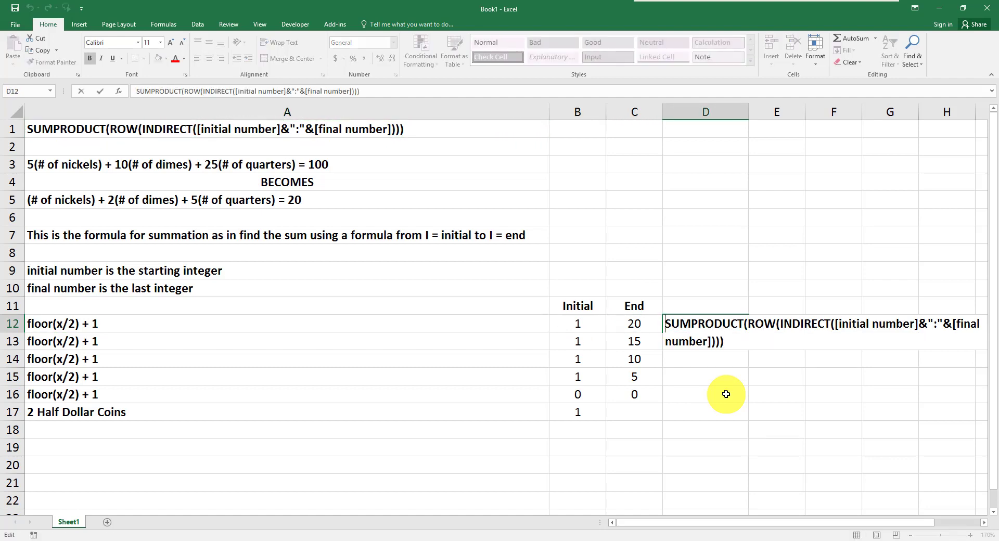
type("=")
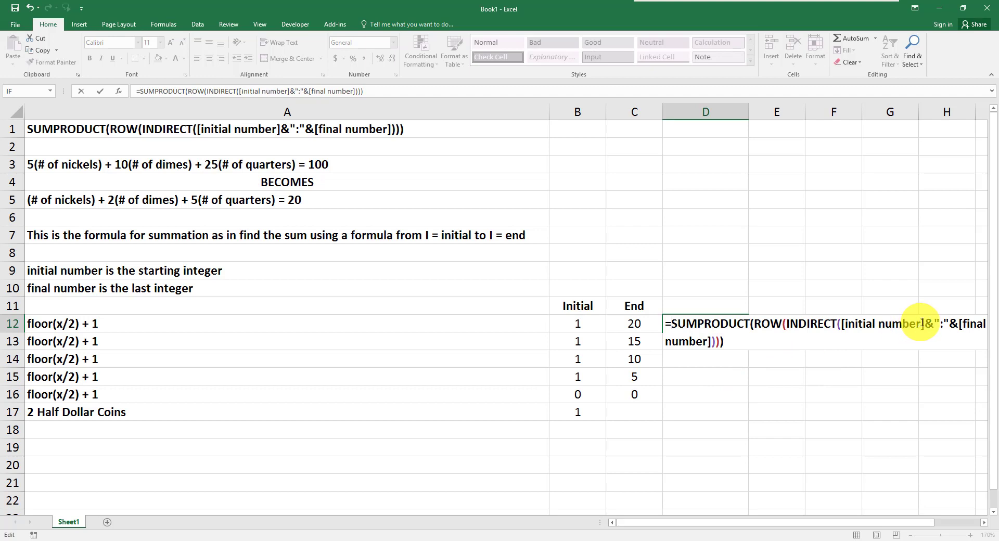
- Replace the D12 formula's initial and final number placeholders with references to B12 and C12
left_click(928, 325)
key("BackSpace")
key("BackSpace")
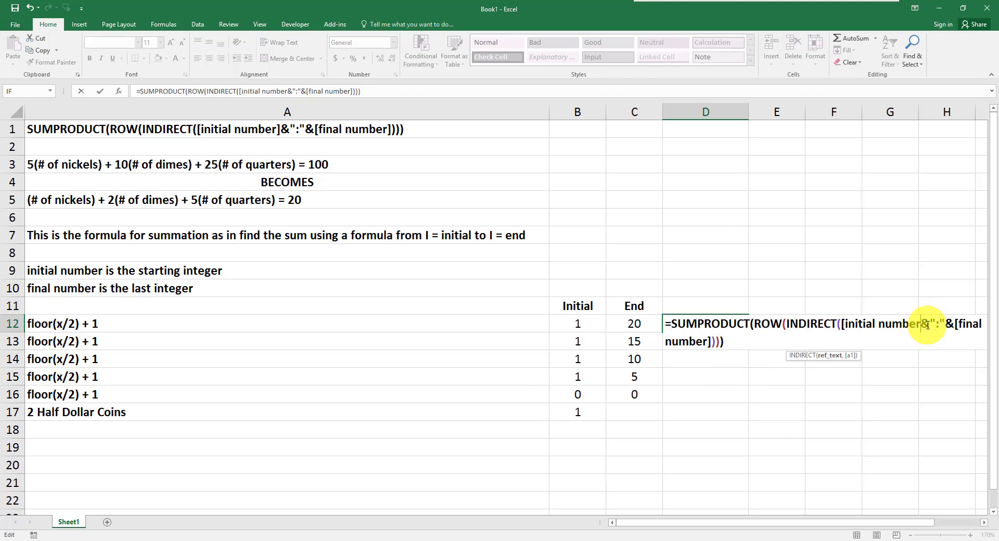
key("BackSpace")
key("BackSpace")
key("BackSpace")
key("BackSpace")
key("BackSpace")
key("BackSpace")
key("BackSpace")
key("BackSpace")
key("BackSpace")
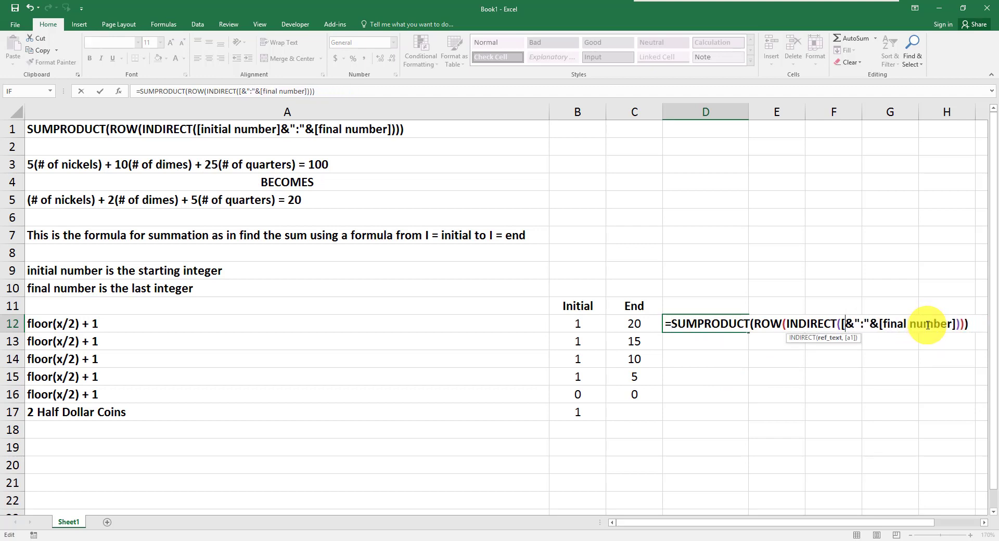
key("BackSpace")
left_click(588, 323)
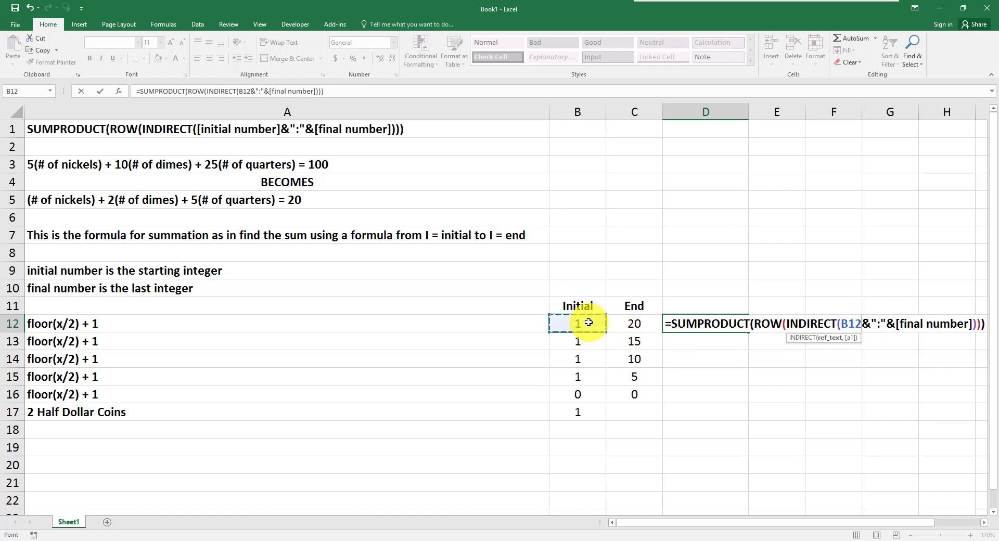
left_click(974, 324)
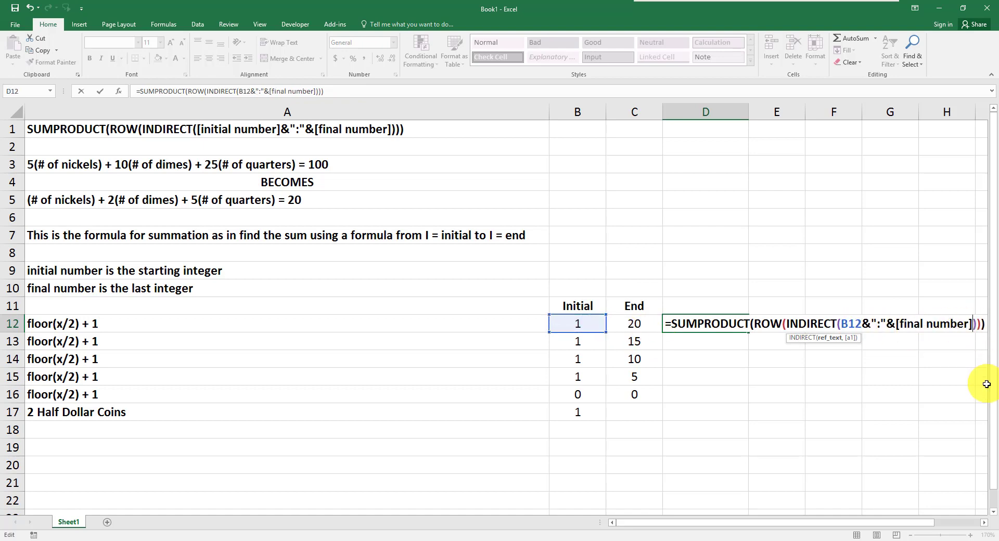
key("BackSpace")
key("BackSpace")
key("BackSpace")
key("BackSpace")
key("BackSpace")
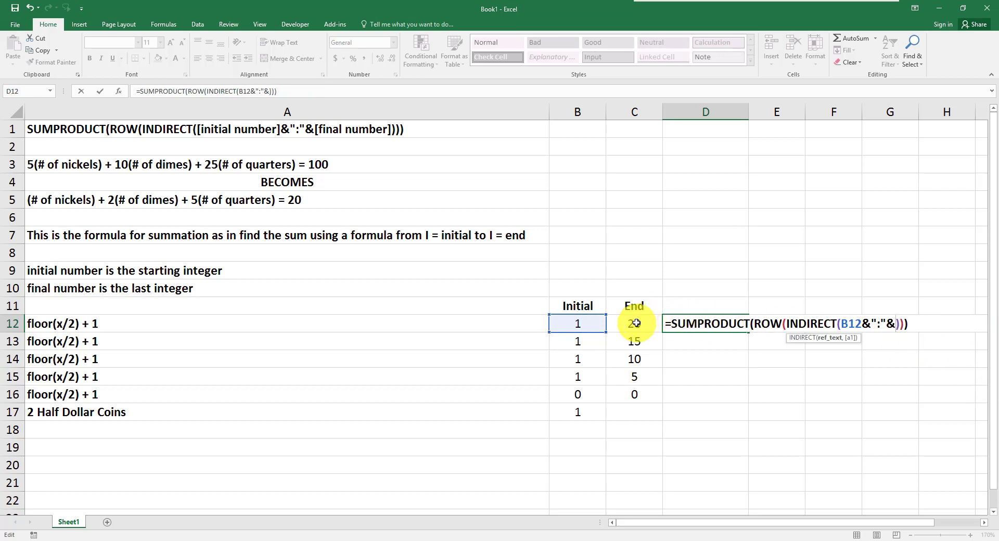
left_click(636, 323)
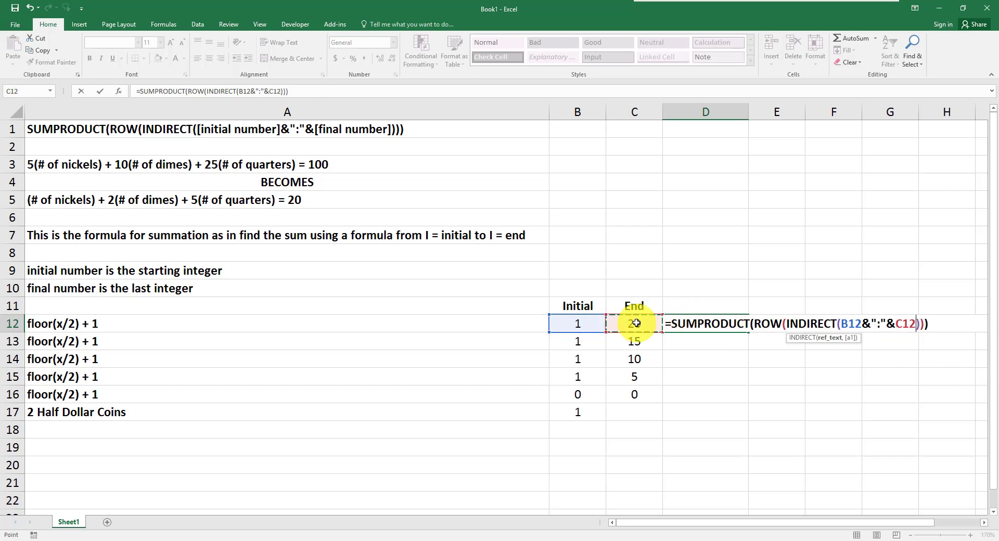
- Wrap the expression in FLOOR, giving =SUMPRODUCT(FLOOR(ROW(INDIRECT(B12&":"&C12))/2+1,1)), and commit it
left_click(757, 323)
type("f")
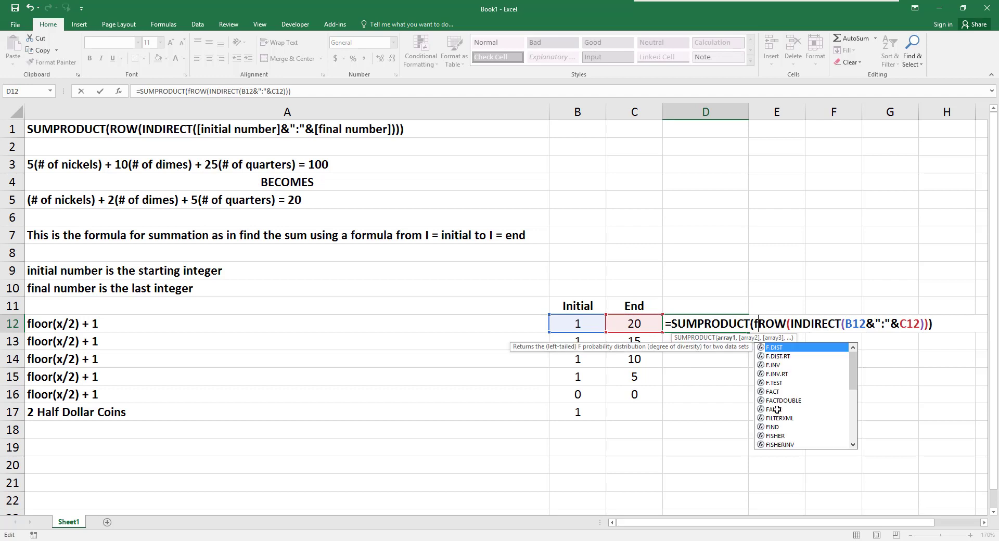
type("loor")
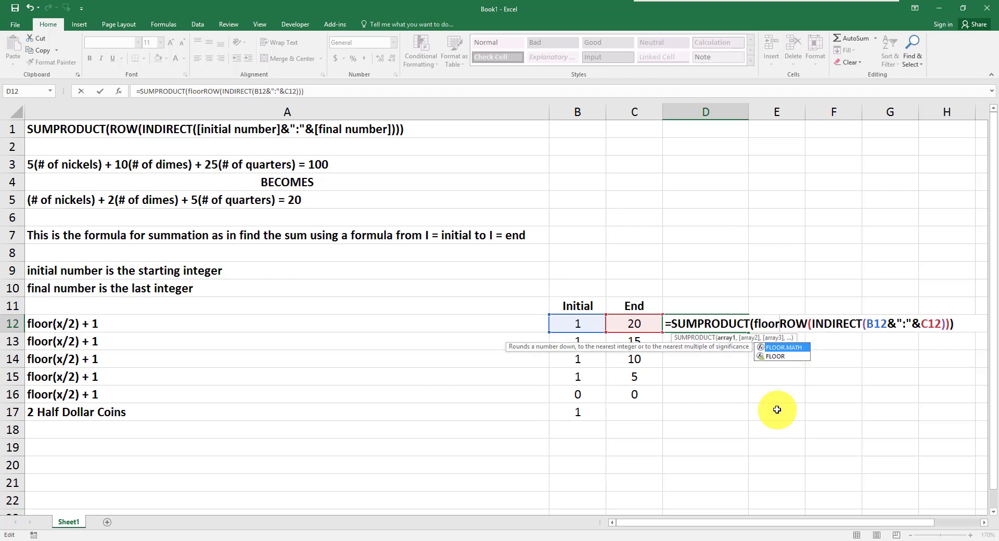
type("(")
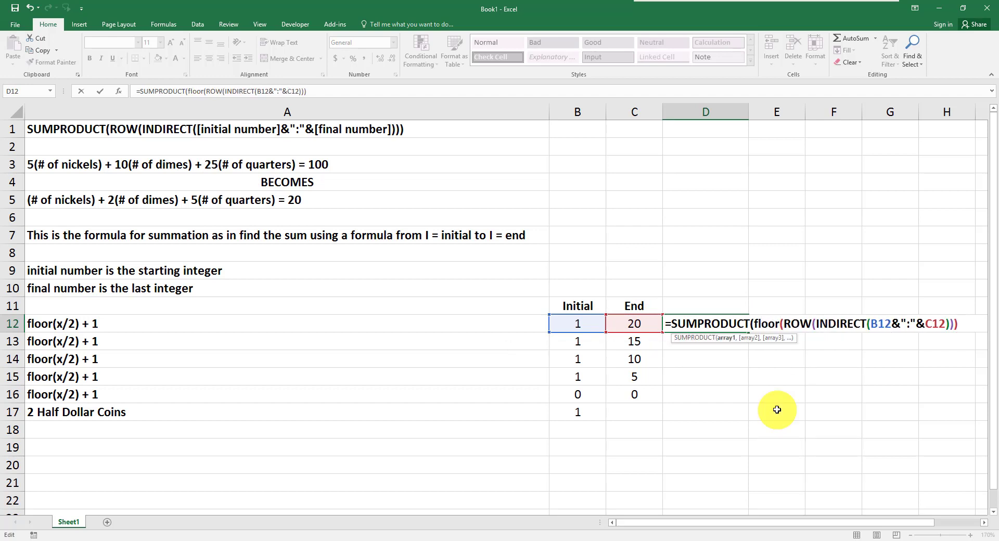
key("End")
key("Left")
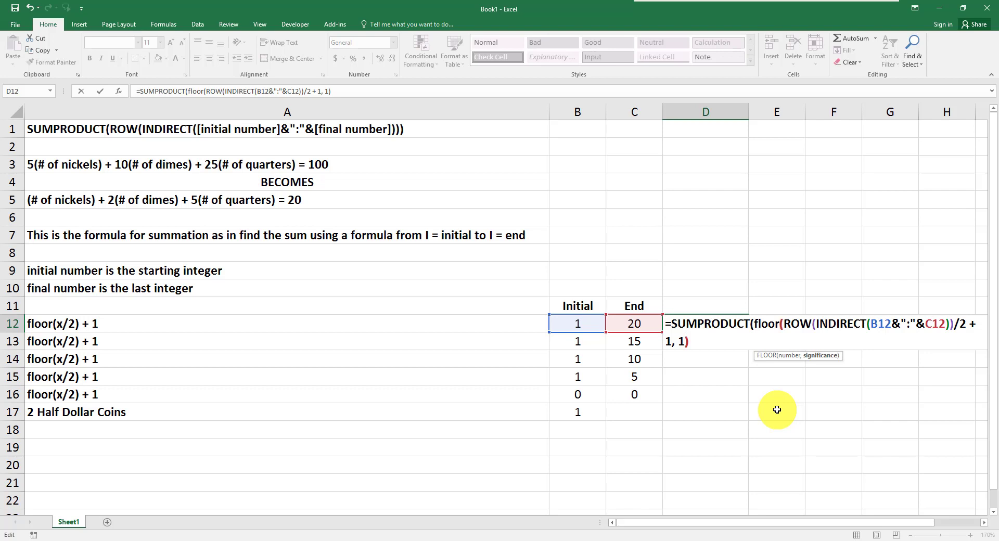
key("Right")
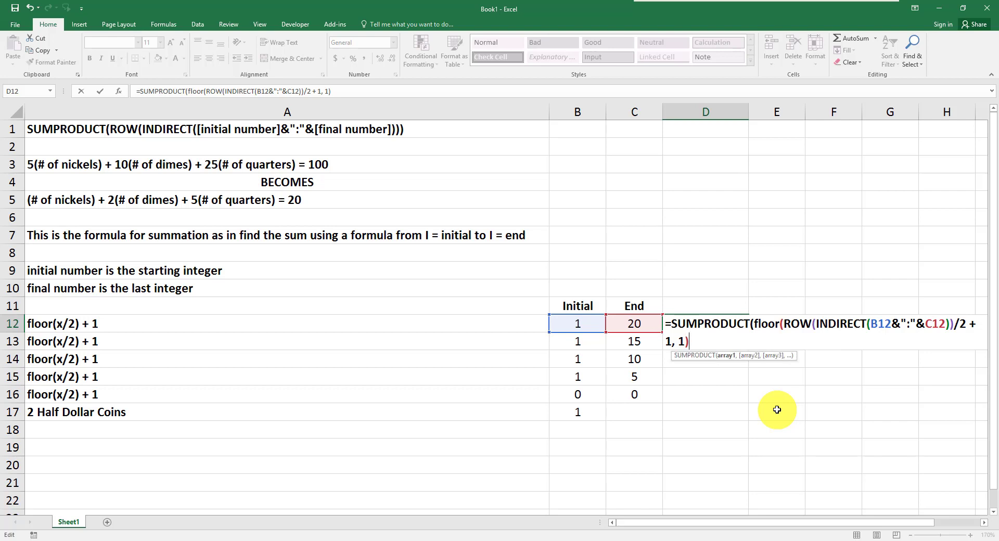
key("Return")
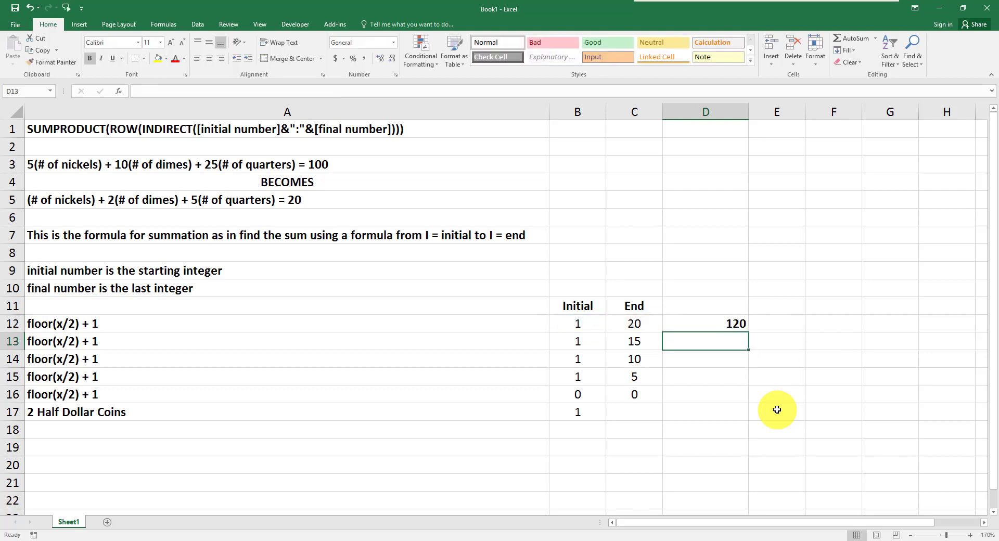
- Change the Initial value in B12 to 0, making D12 show #REF!
left_click(578, 324)
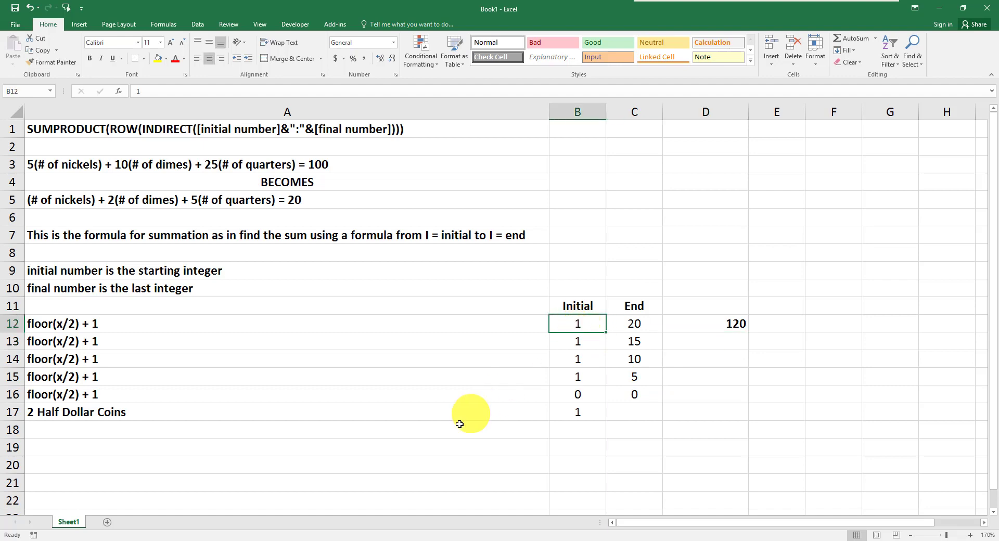
type("0")
key("Return")
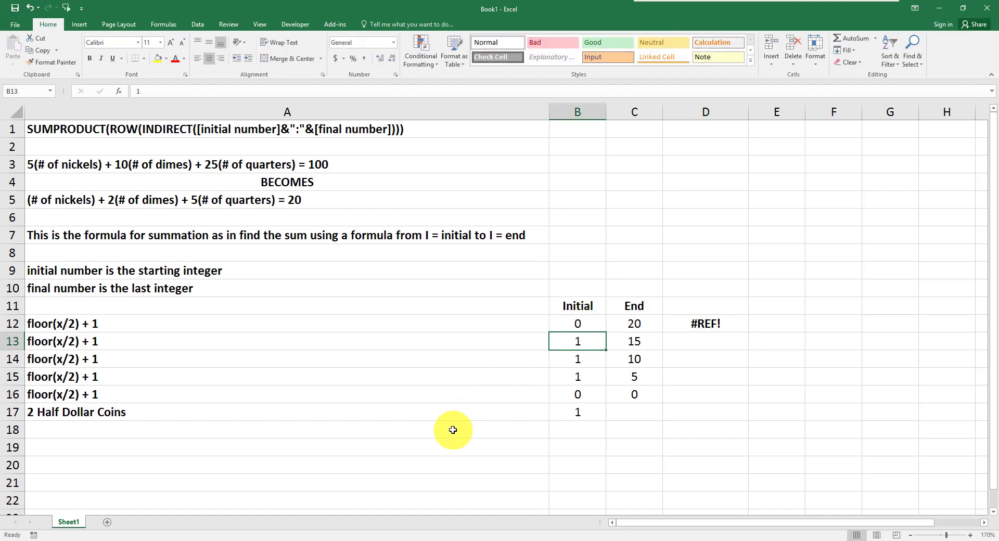
left_click(815, 540)
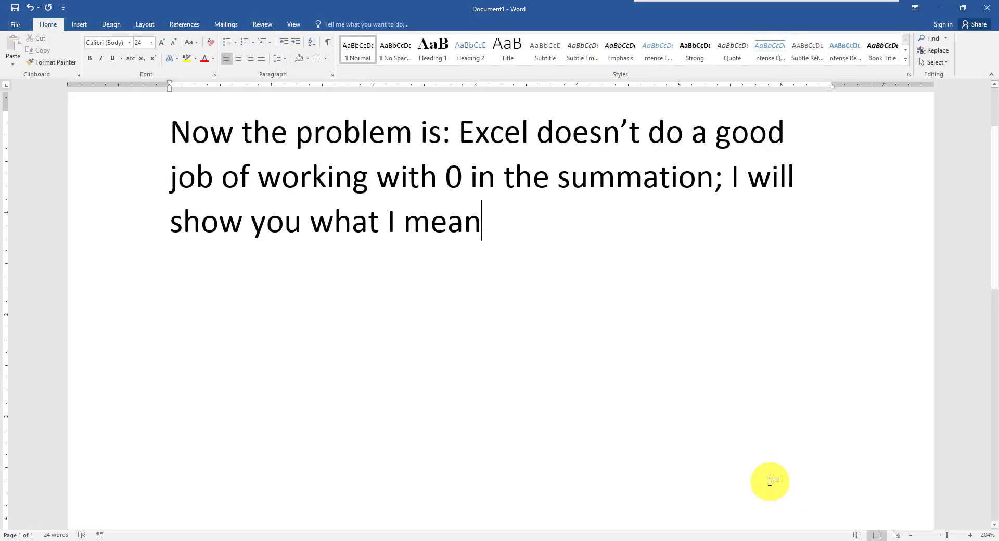
- Add the line 'That is what happens' below the paragraph about Excel and 0
key("Return")
key("Return")
type("That")
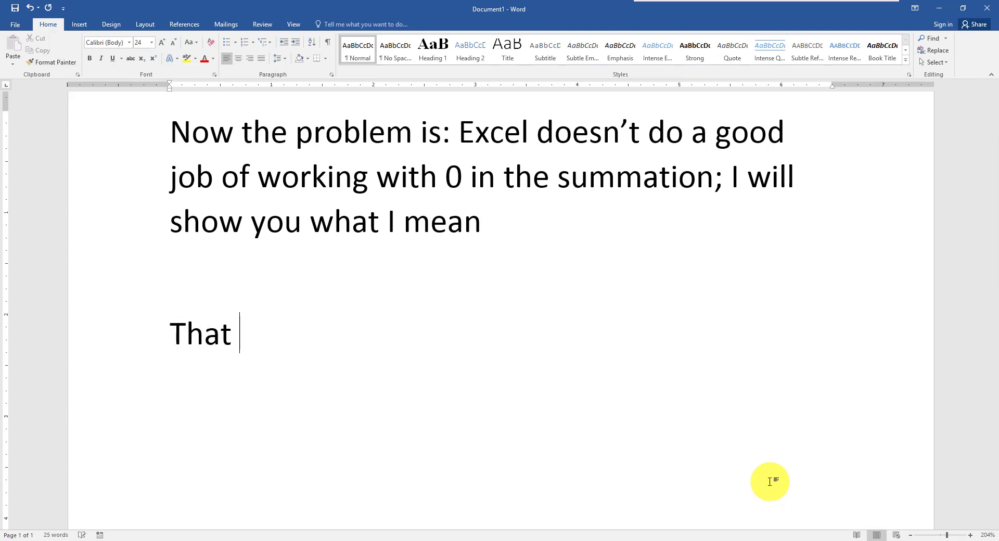
type(" is what happens")
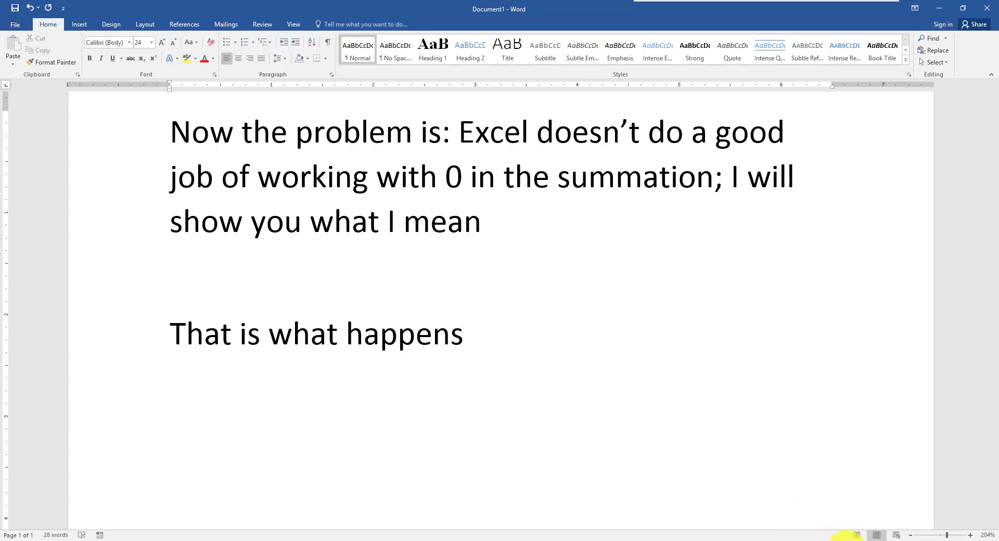
left_click(848, 540)
- Commit 1 in B12, then replace the Word line with 'To solve that dilemma is to manually calculate Floor(…'
type("1")
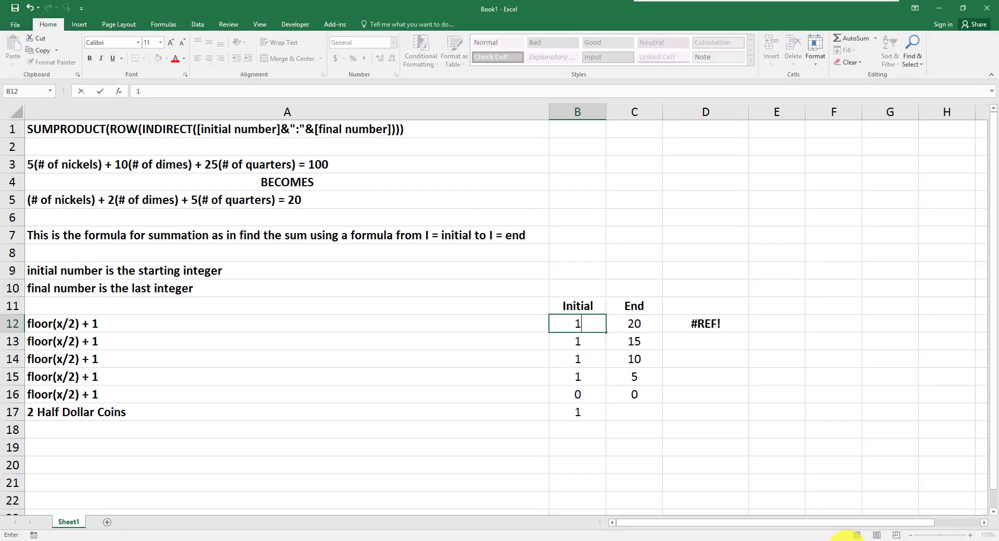
key("Return")
left_click(849, 539)
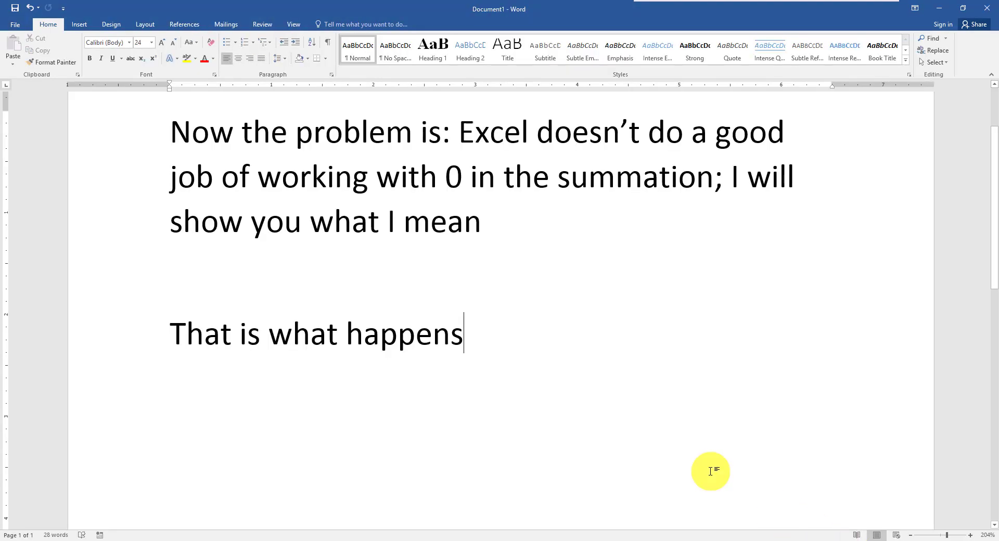
key("shift+Home")
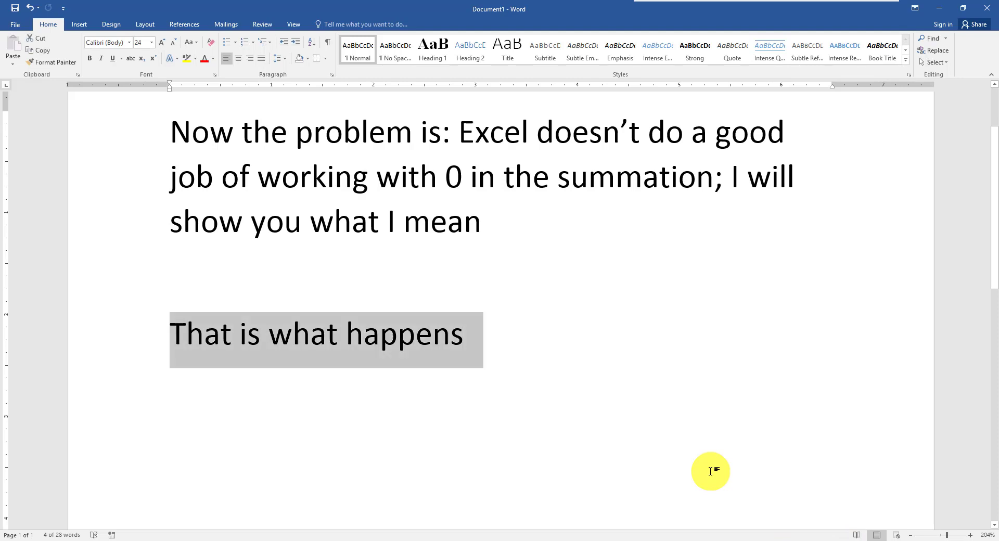
type("To solve th")
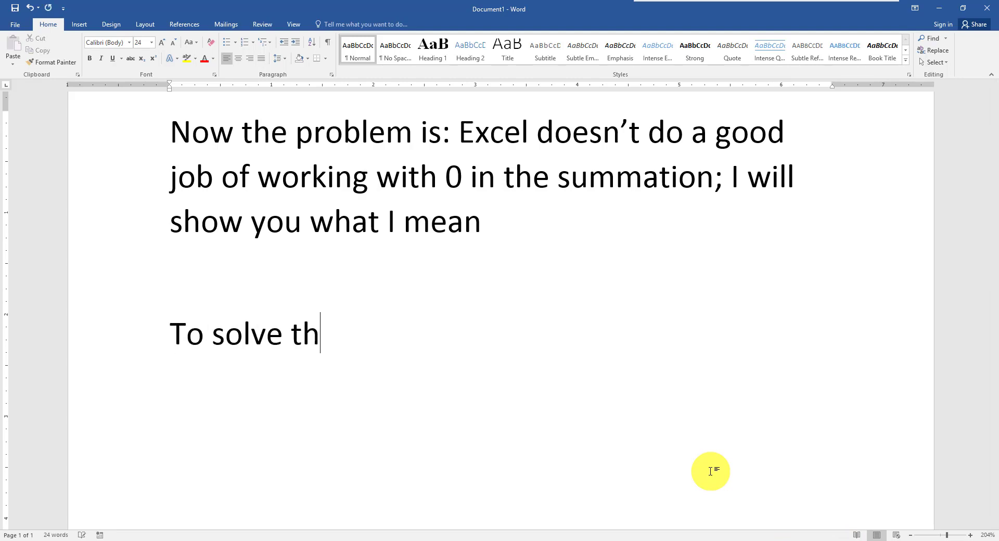
type("at dilemma ")
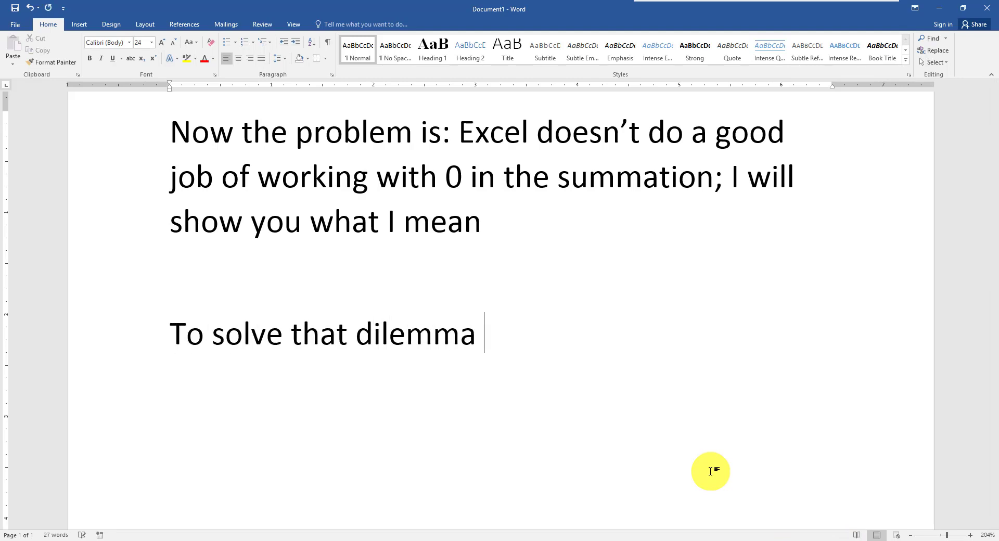
type("is to m")
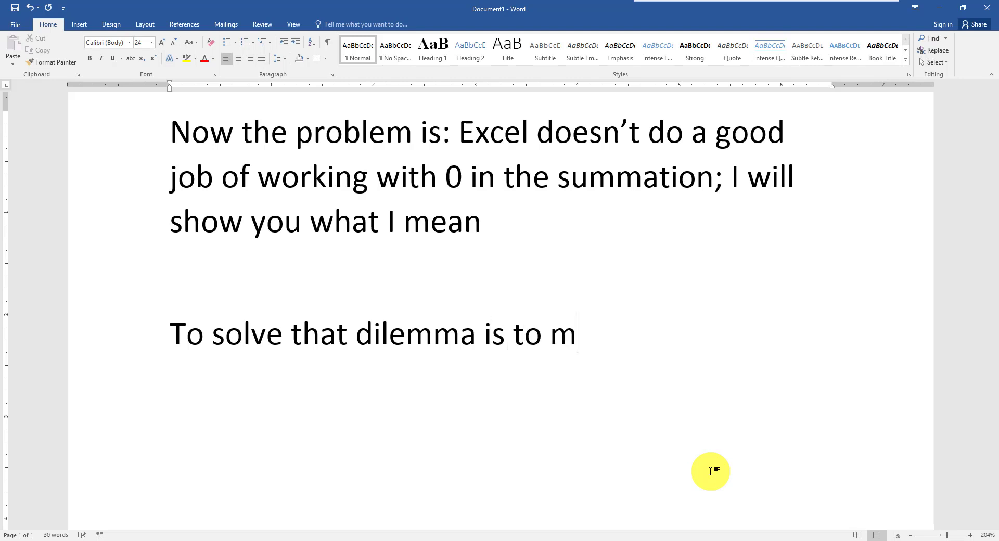
type("anually ca")
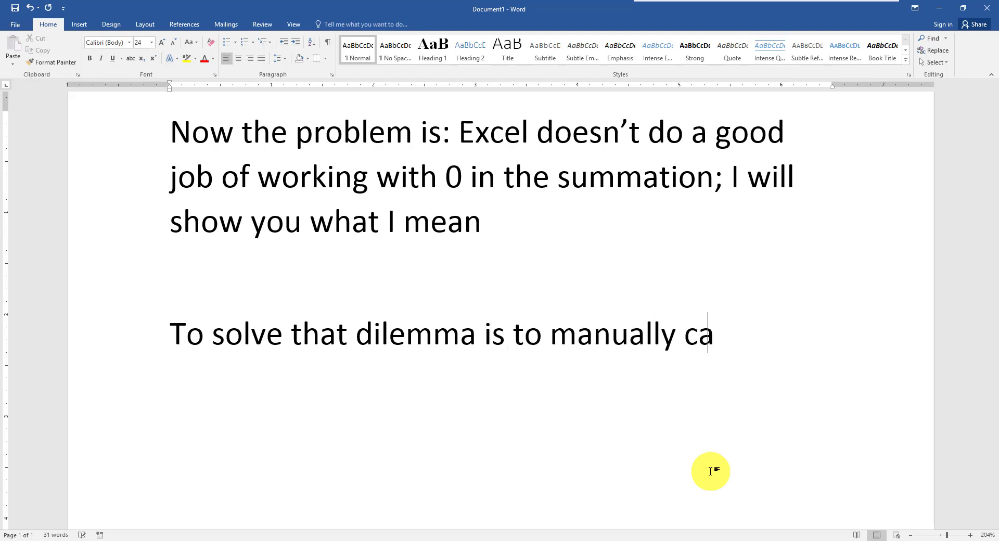
type("lculate")
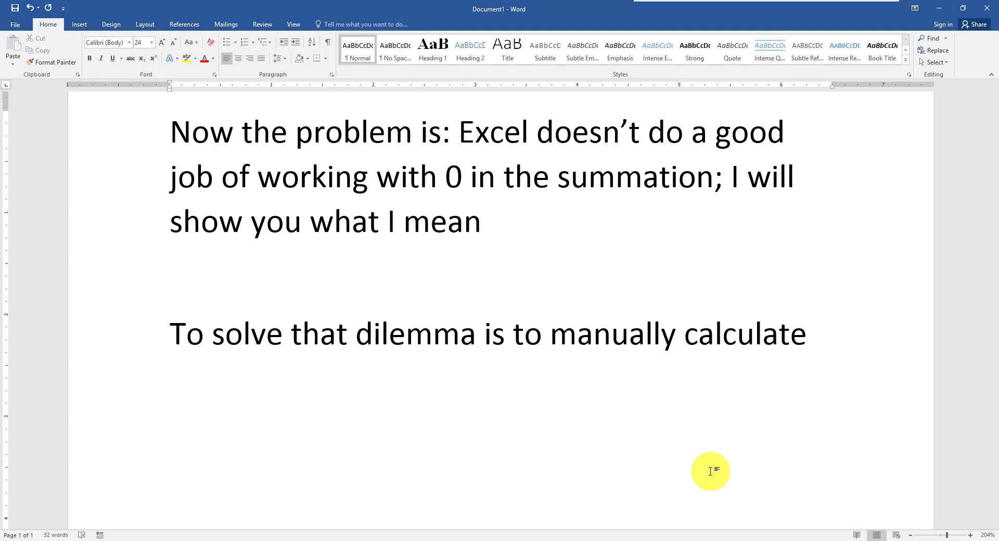
type(" Floor(0/")
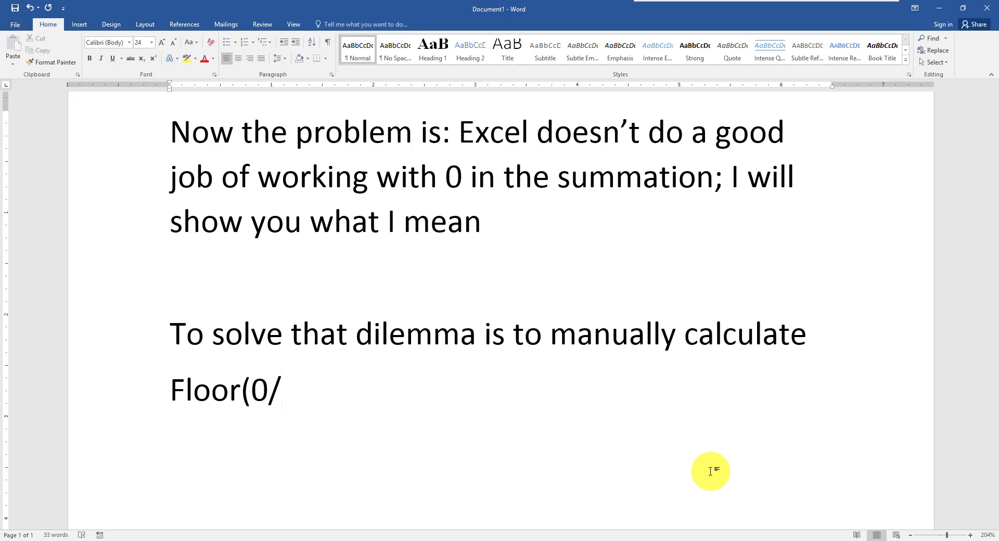
type("2")
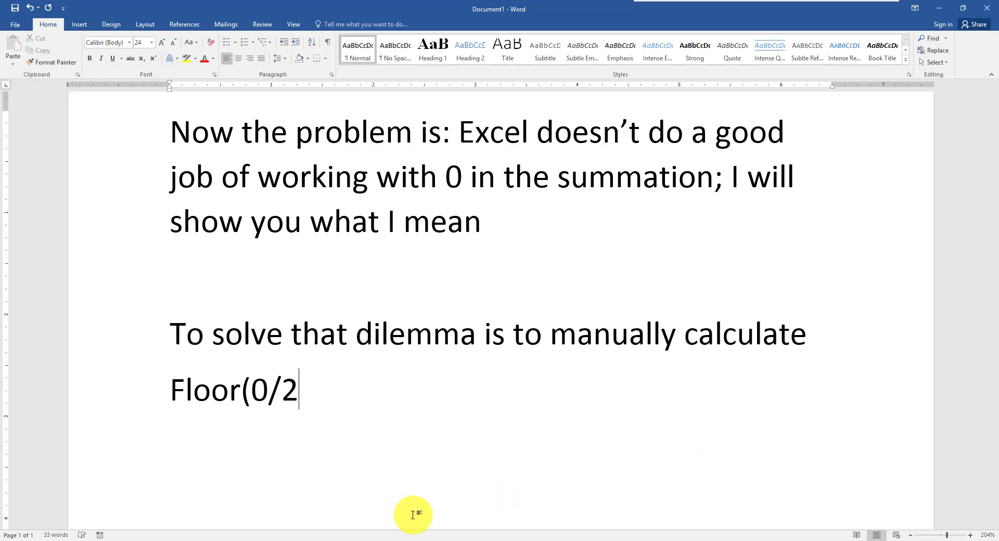
type("+ 1 ")
type(")")
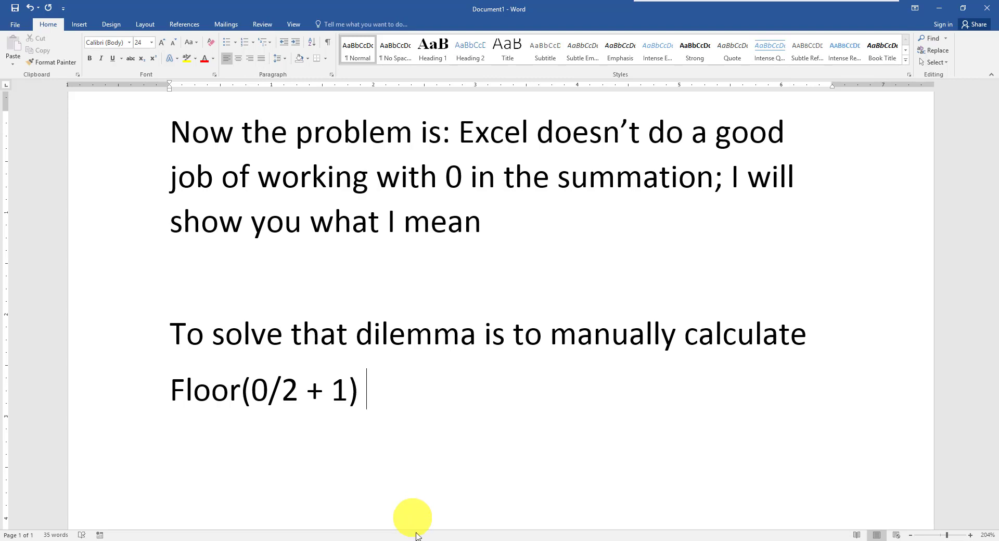
- Close the parenthesis after 0/2 and finish the example with '= Floor(0) + 1 = 0 + 1 = 1'
left_click(309, 398)
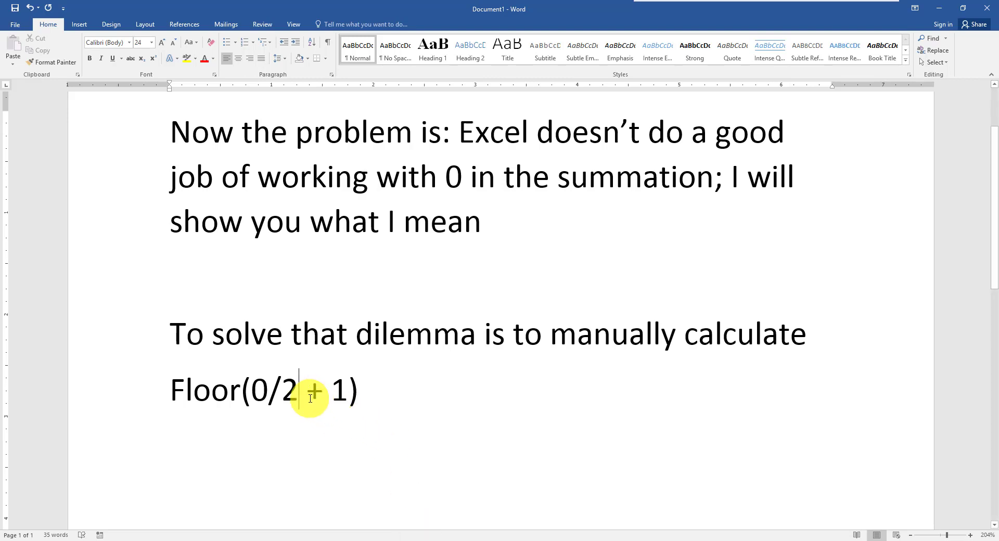
type(")")
key("End")
key("BackSpace")
key("BackSpace")
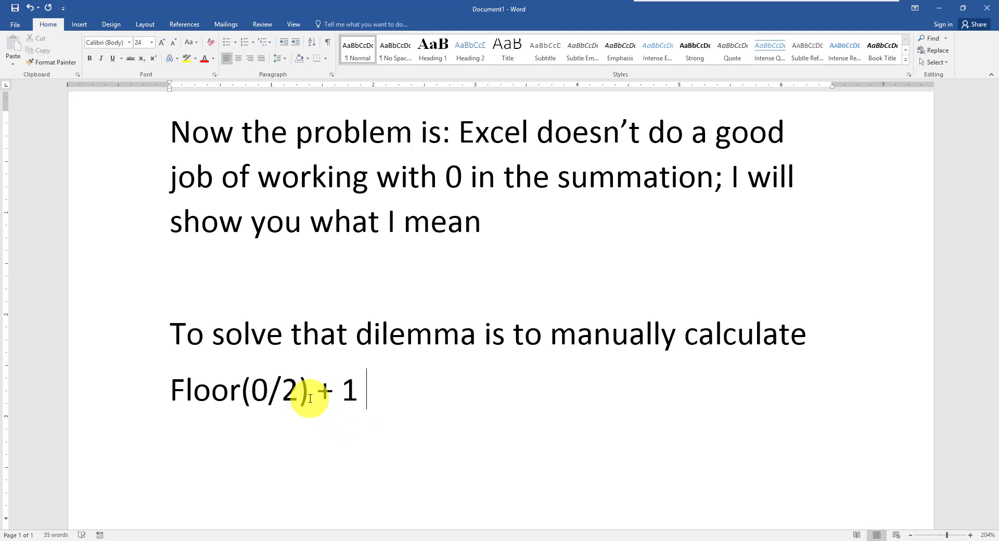
type("=")
type(" Fl")
type("oor(0)")
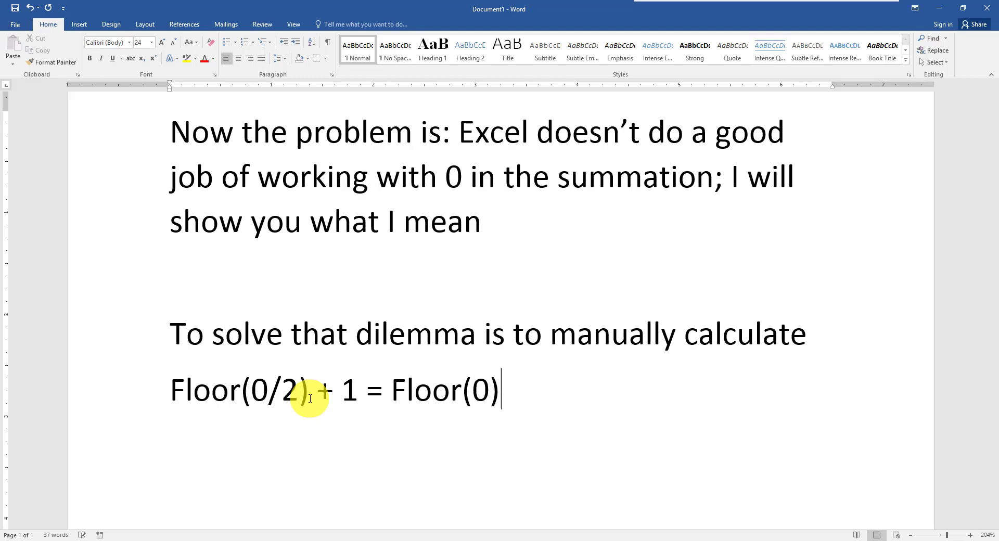
type(" + 1 = ")
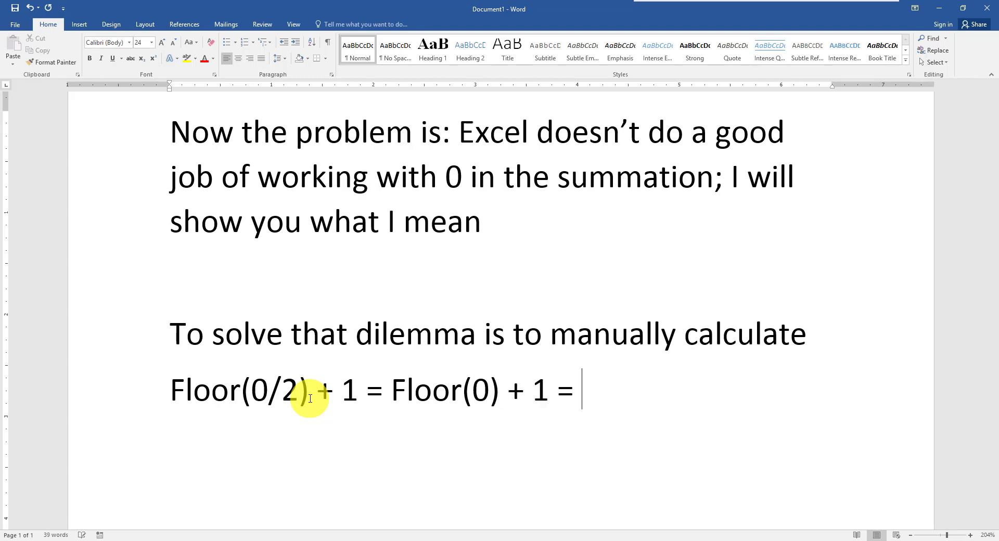
type("0 + 1 = ")
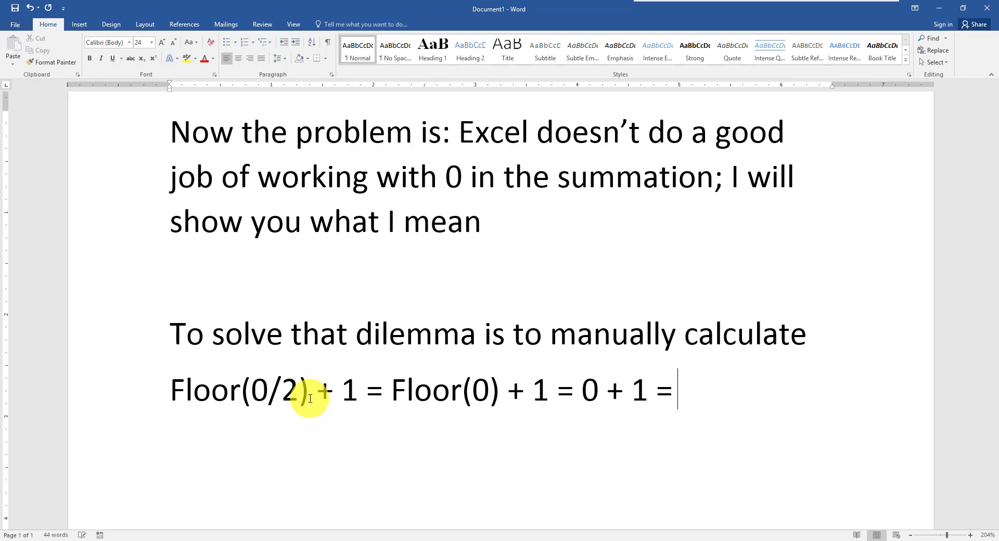
type("1")
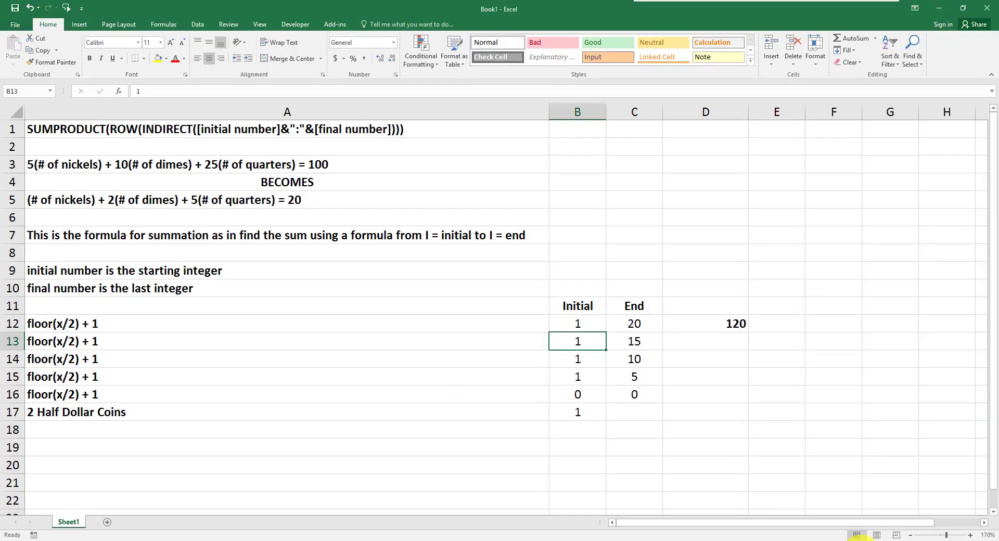
- In Excel, enter 1 in E12 and the heading 'Fix It' in E11
key("alt+Tab")
left_click(778, 327)
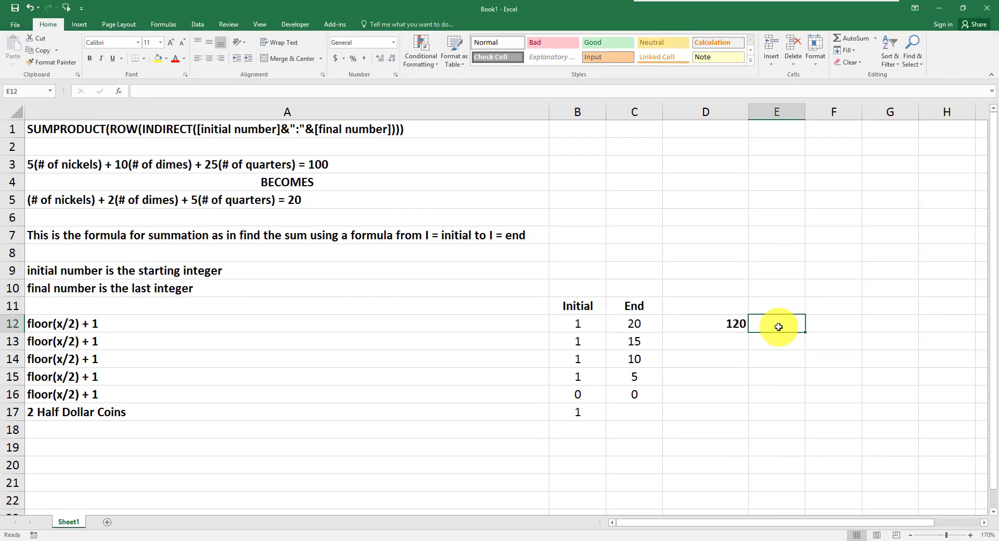
type("1")
key("Up")
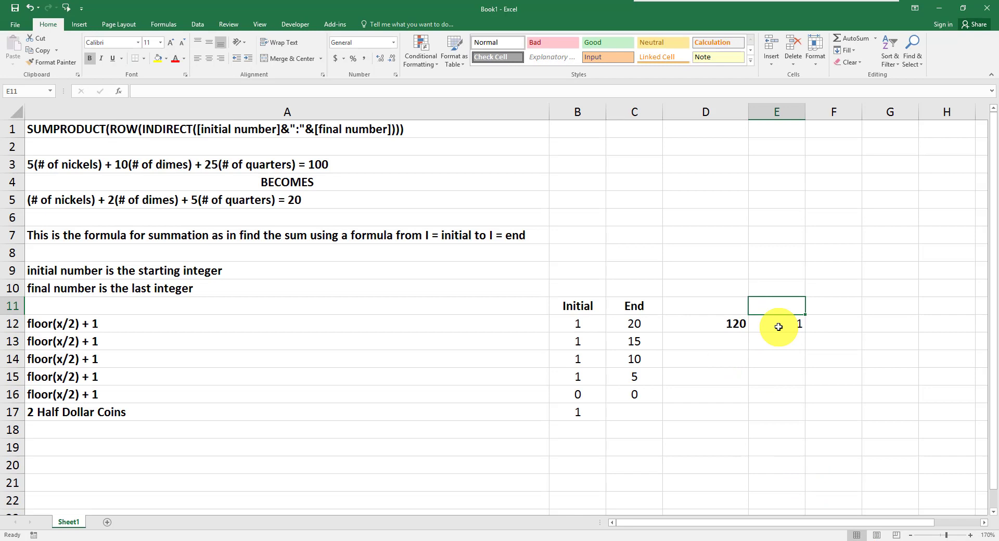
type("Fix It")
key("Return")
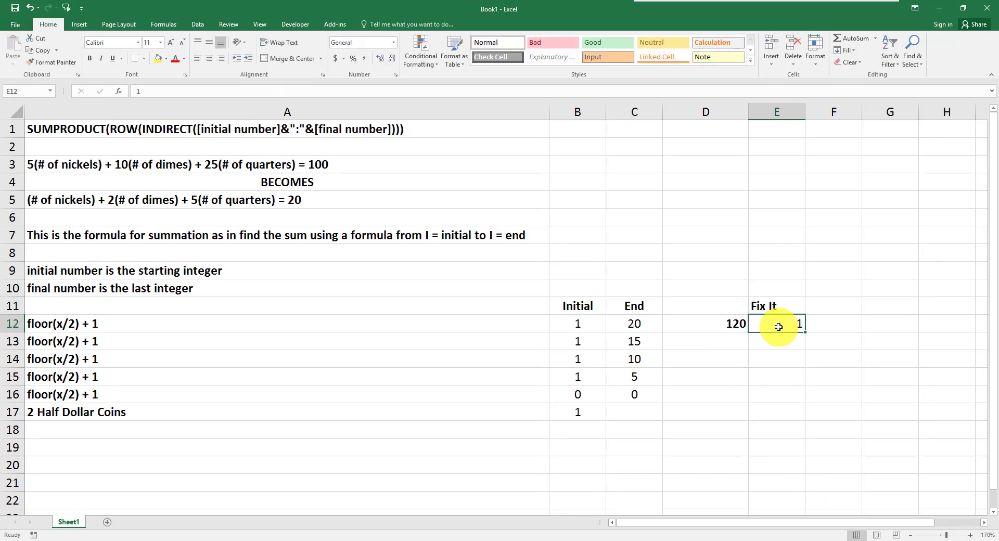
- Copy the D12:E12 formula pair into rows 13, 14 and 15, giving 71, 35 and 11
left_click(719, 324)
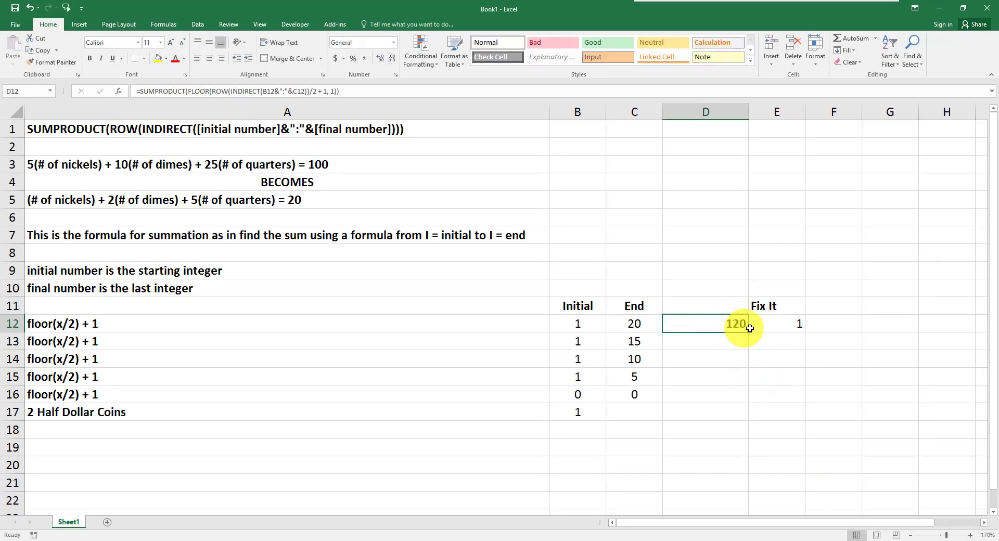
key("shift+Right")
key("ctrl+c")
left_click(717, 342)
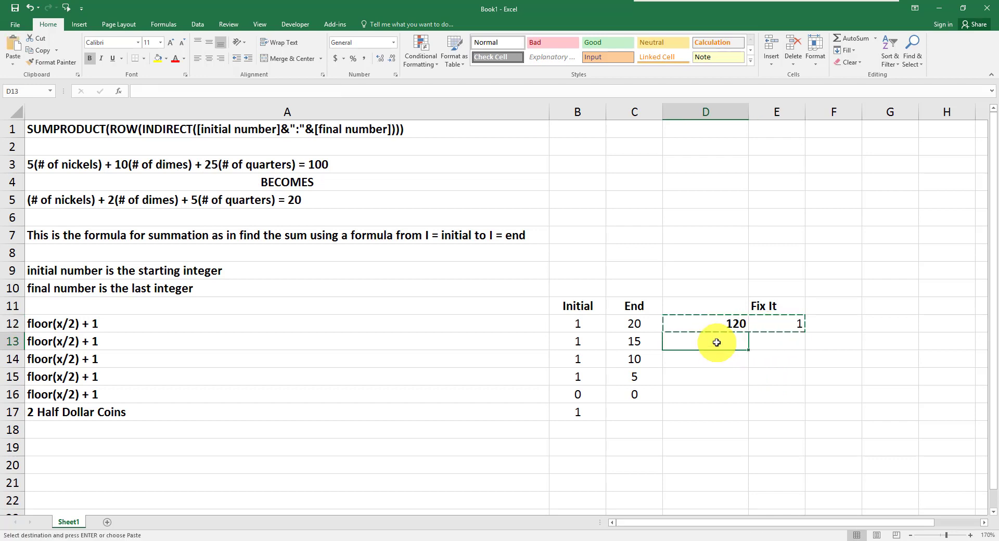
key("ctrl+v")
key("Down")
key("ctrl+v")
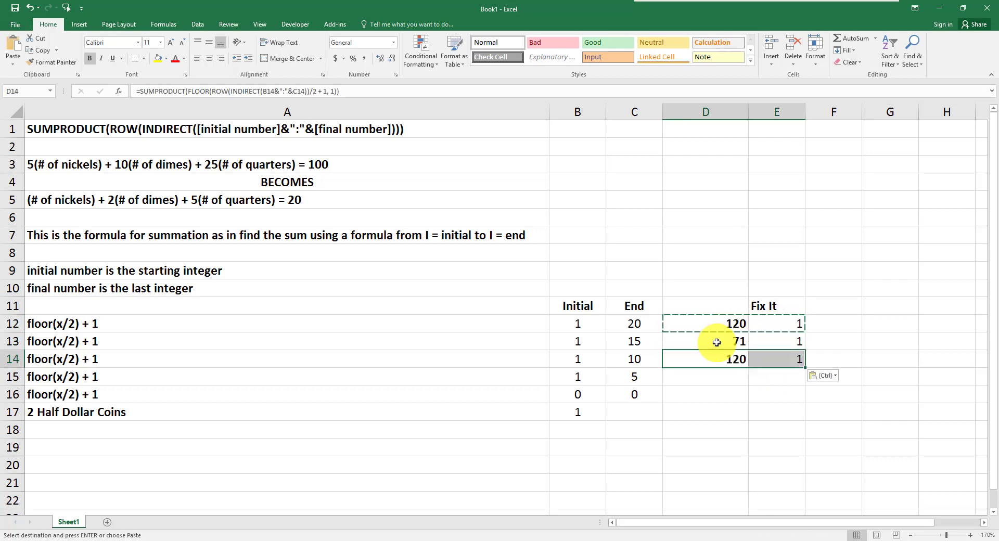
key("Down")
key("ctrl+v")
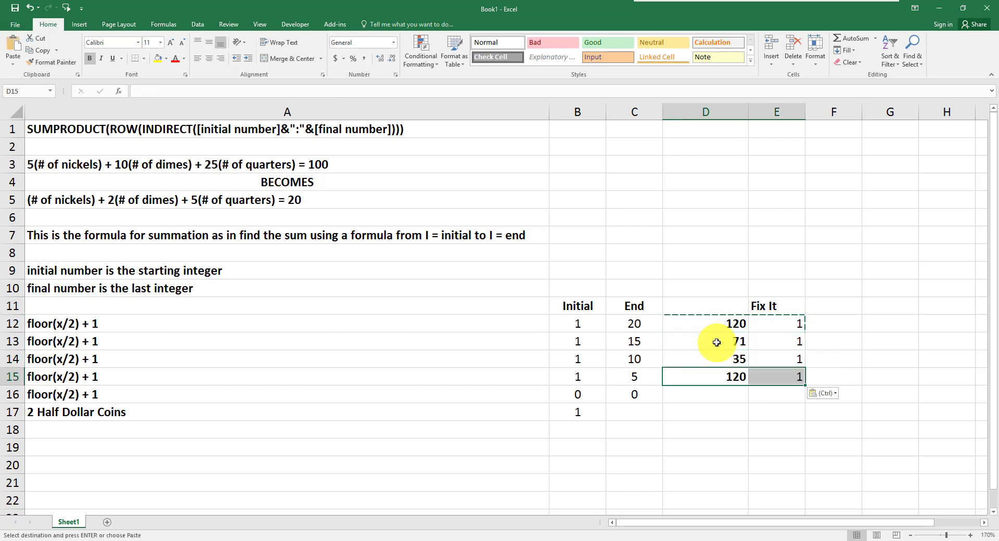
- Enter 1 as the Fix It value in E16
key("Down")
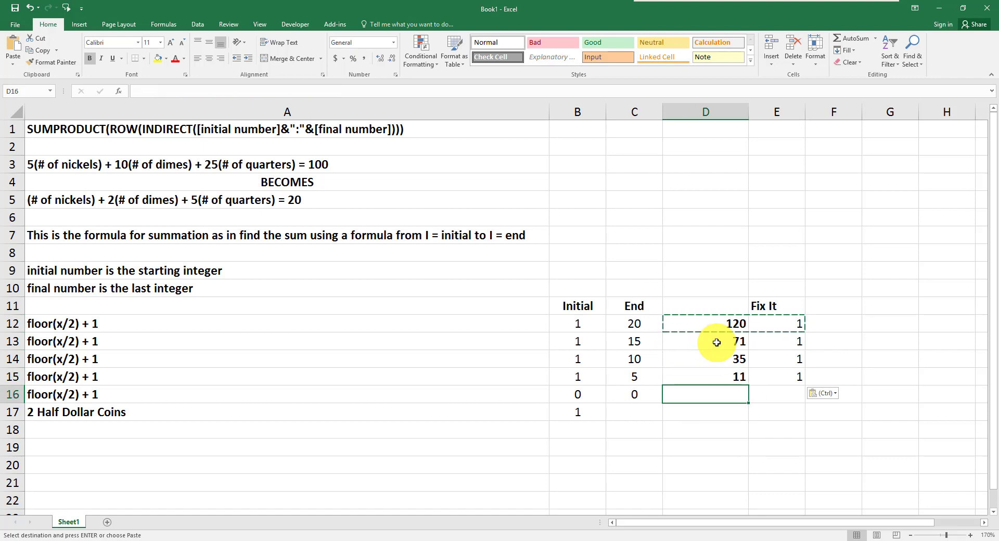
key("Right")
type("1")
key("Return")
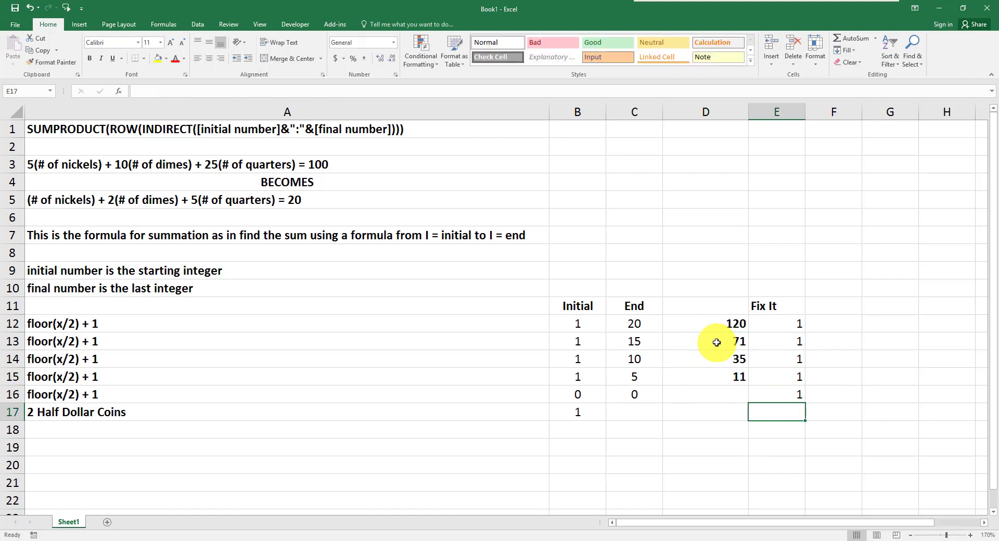
- Copy the 1 from B17 into E17
left_click(575, 418)
key("ctrl+c")
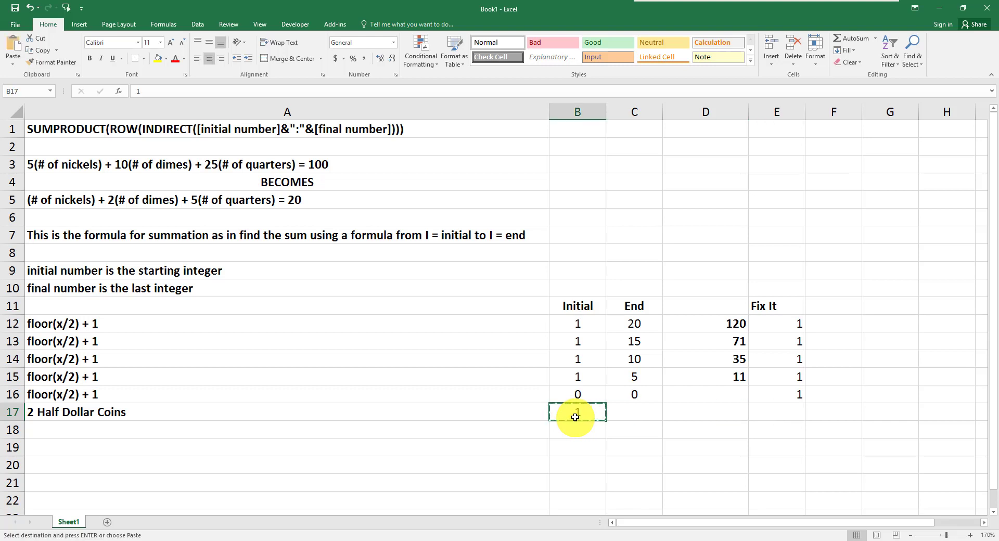
key("Right")
key("Right")
key("Right")
key("ctrl+v")
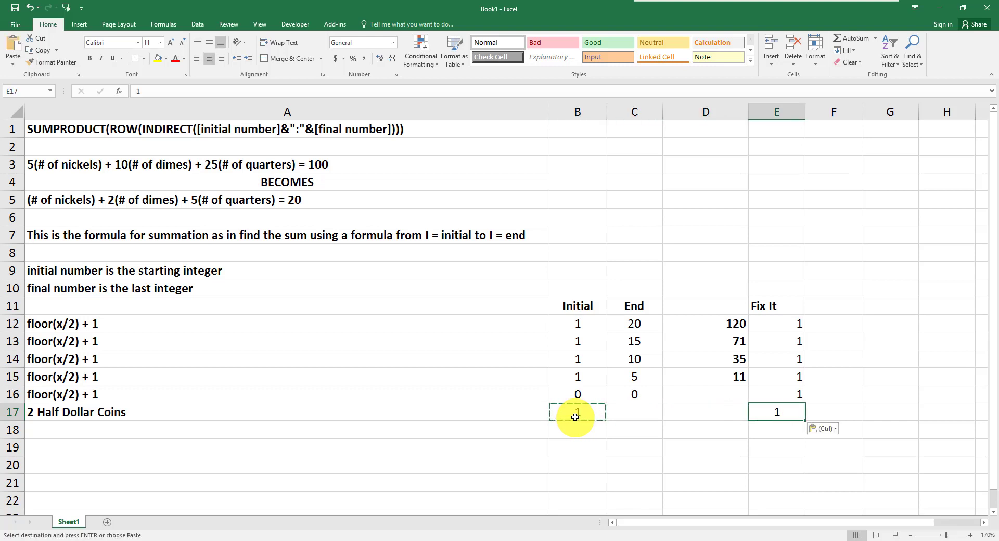
- Enter =SUM(D12:E17) in D19, totalling 243
key("Down")
key("Left")
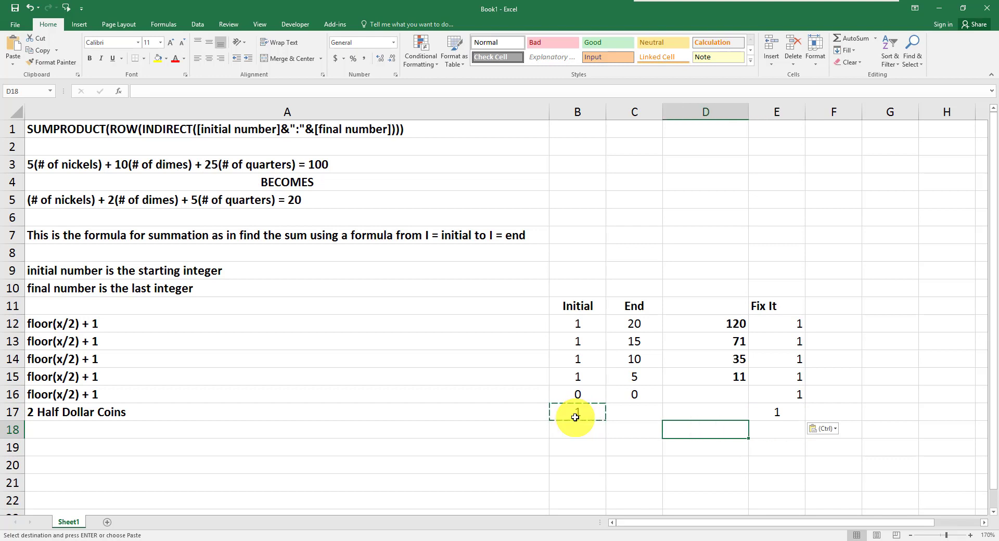
key("Down")
key("Escape")
type("=sum")
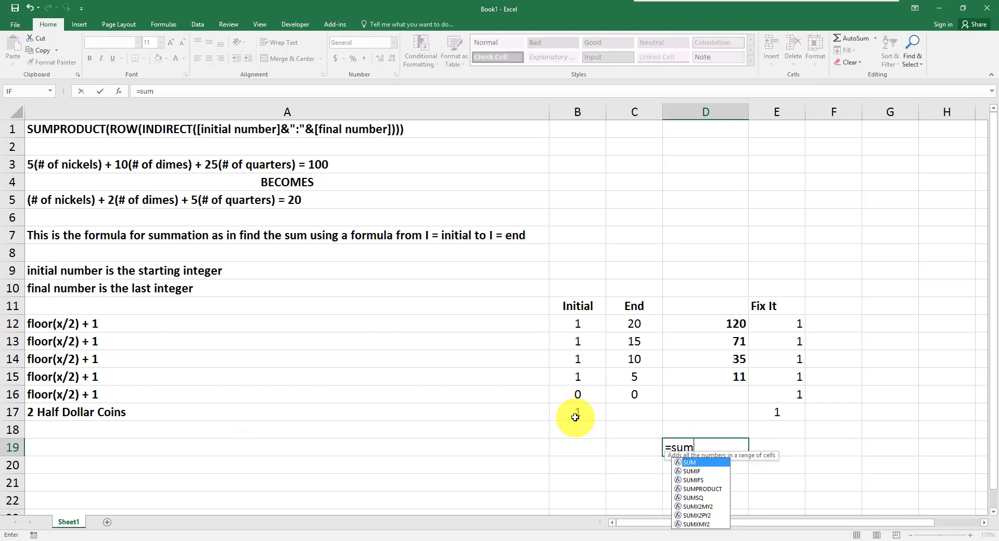
type("(")
left_click_drag(721, 326, 789, 412)
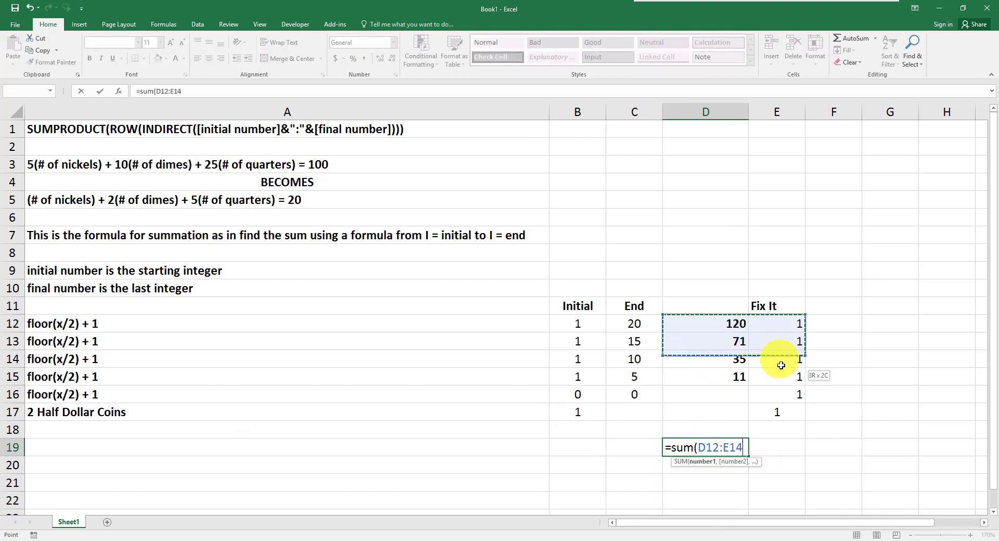
key("Return")
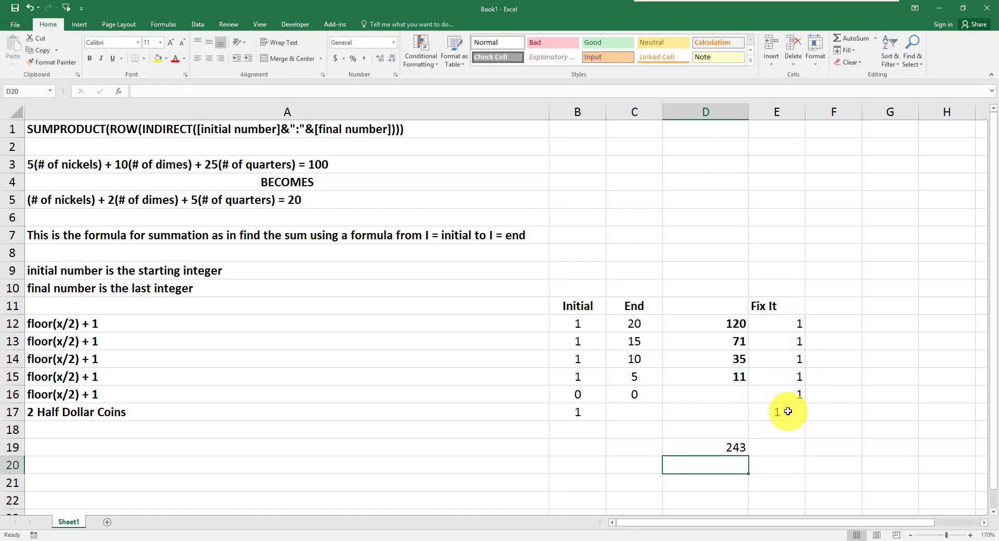
- Type the label 'Solution' in E19 and make it bold
key("Right")
key("Up")
type("So")
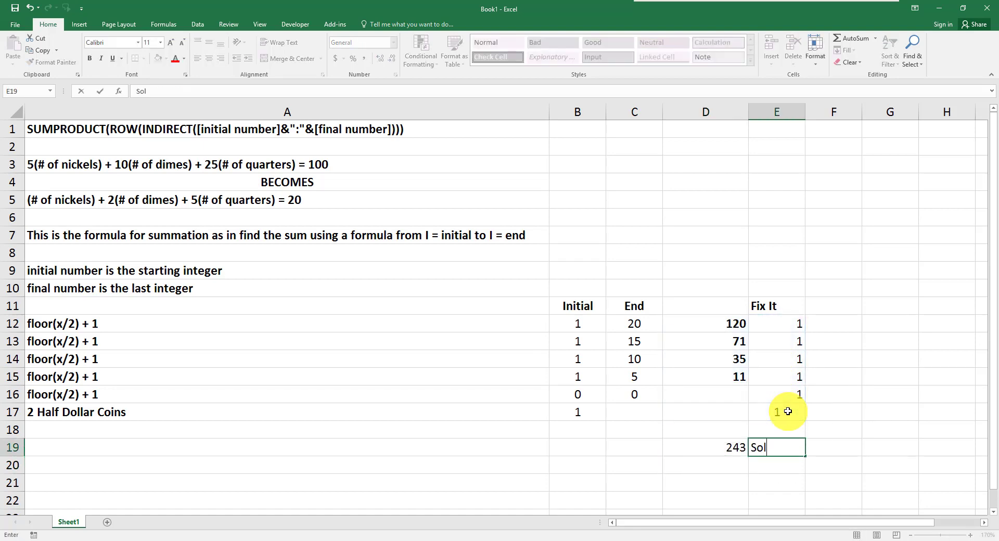
type("lution")
key("Return")
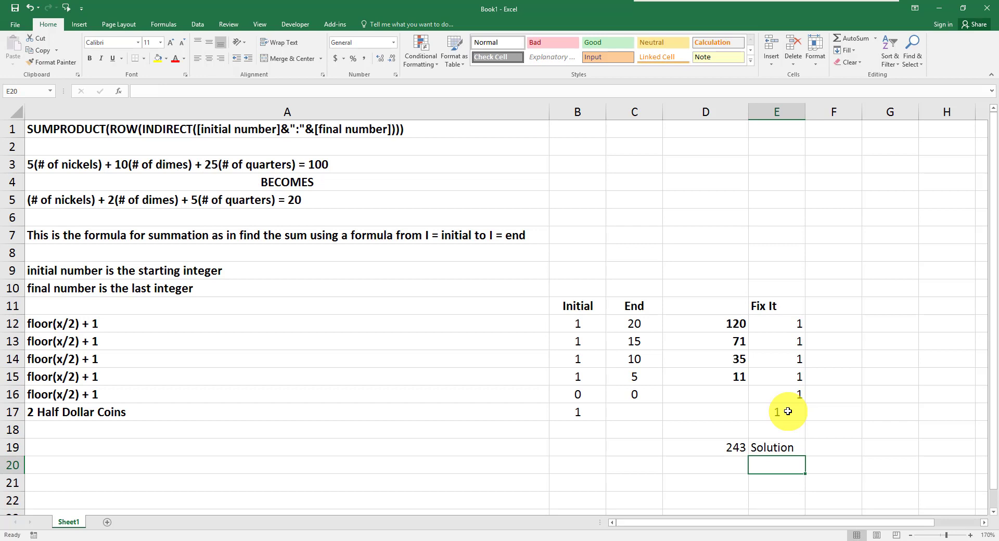
key("Up")
key("ctrl+b")
key("Down")
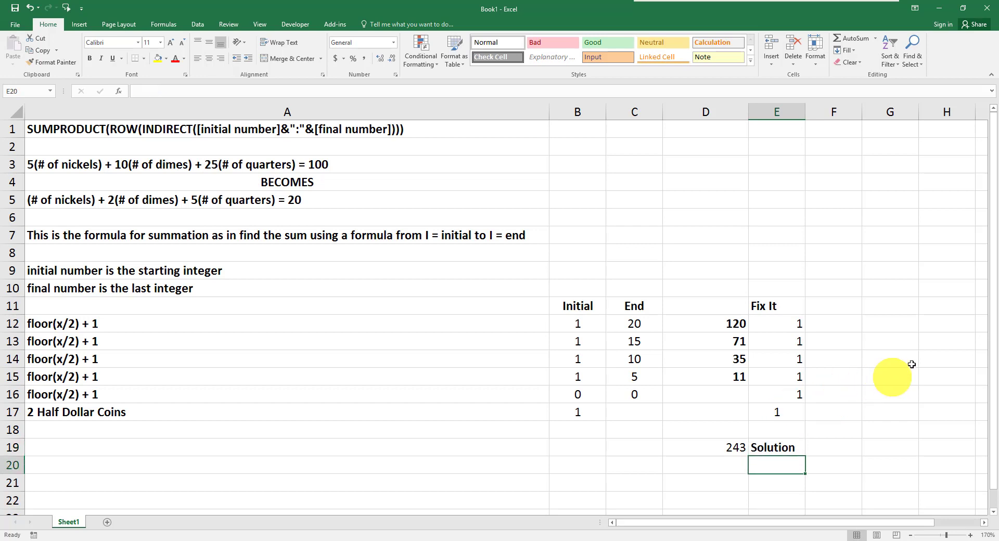